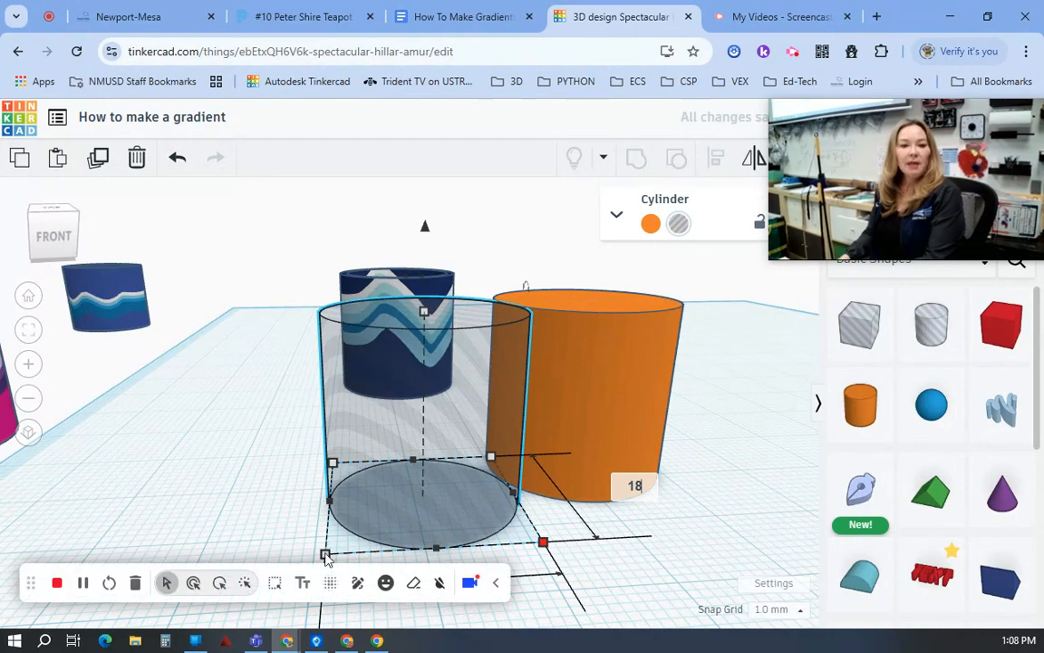
# Step: Set both base dimensions of the hole cylinder to 18 mm and move it clear of the orange cylinder
pyautogui.press('Return')
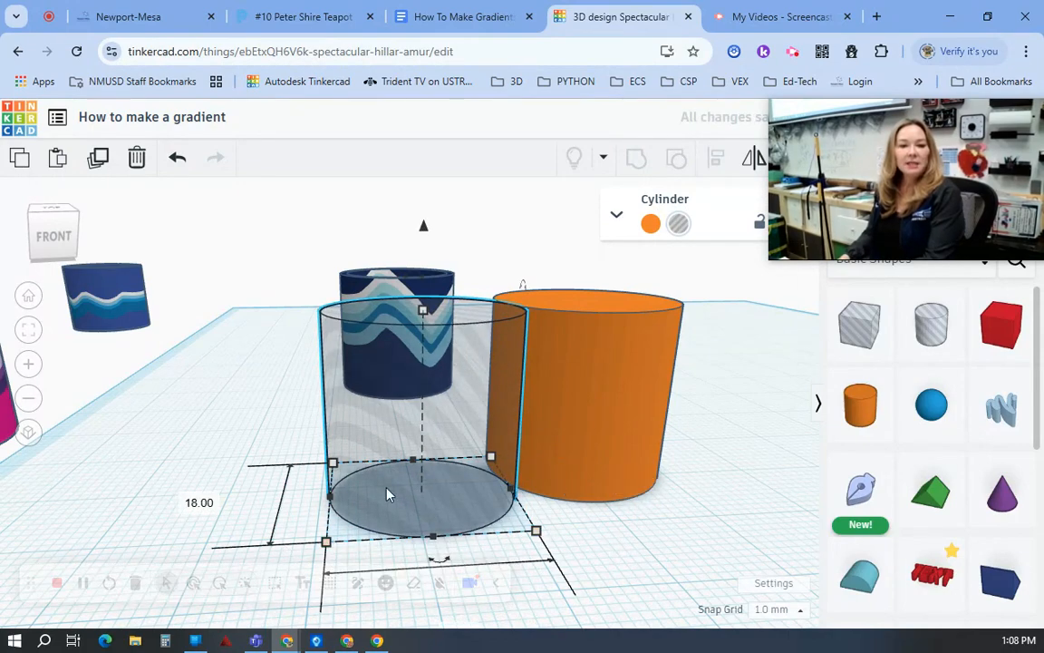
pyautogui.scroll(-2, 431, 485)
pyautogui.scroll(-3, 459, 589)
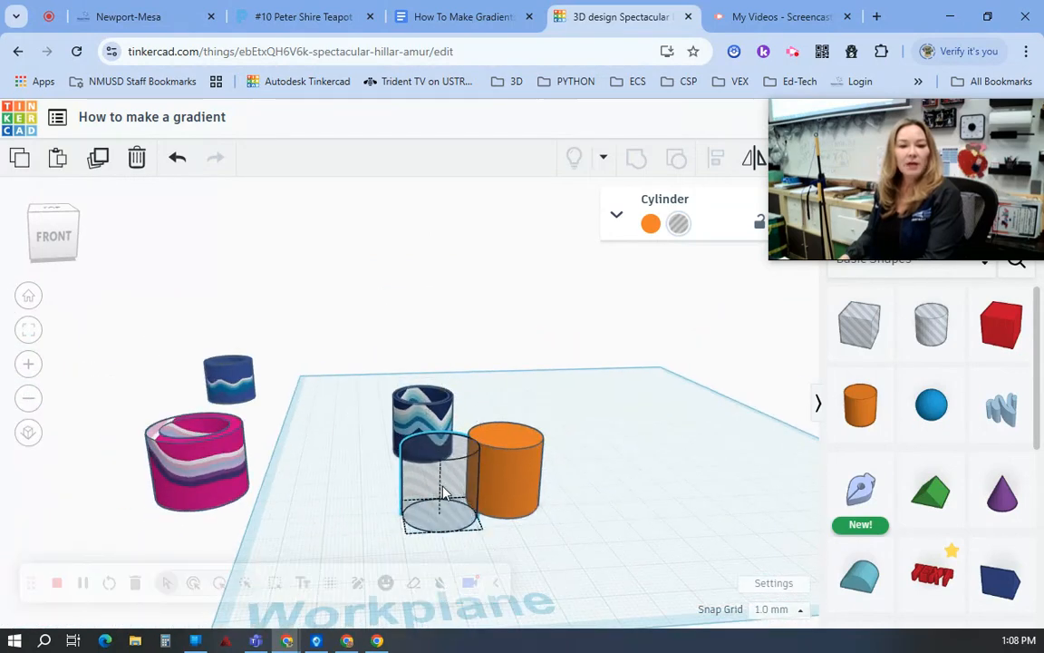
pyautogui.moveTo(444, 494); pyautogui.dragTo(621, 459)
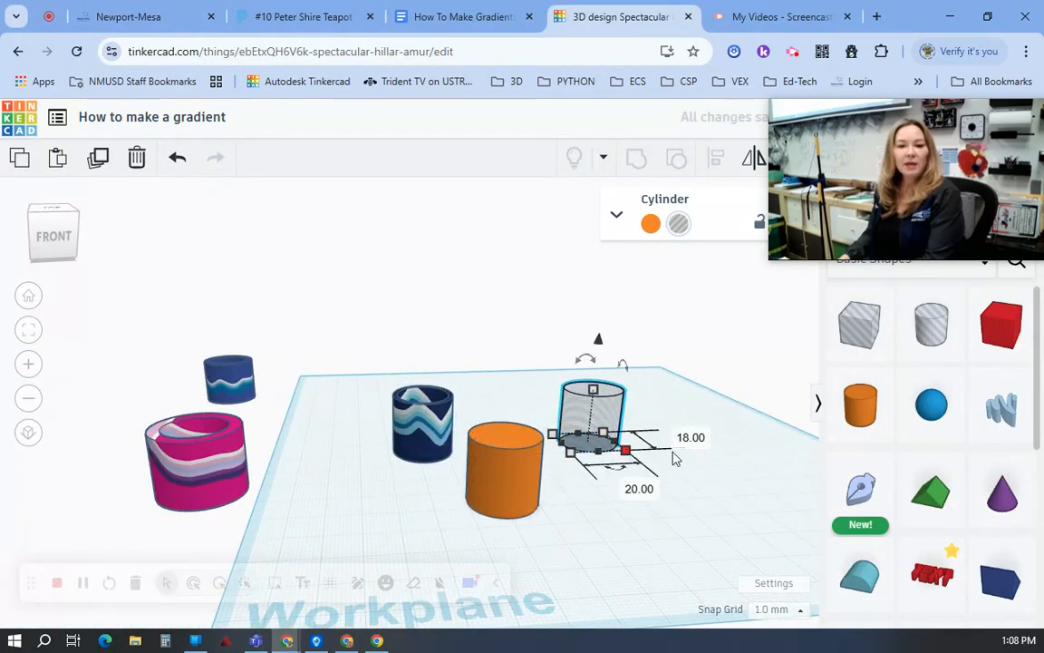
pyautogui.click(638, 490)
pyautogui.write('18')
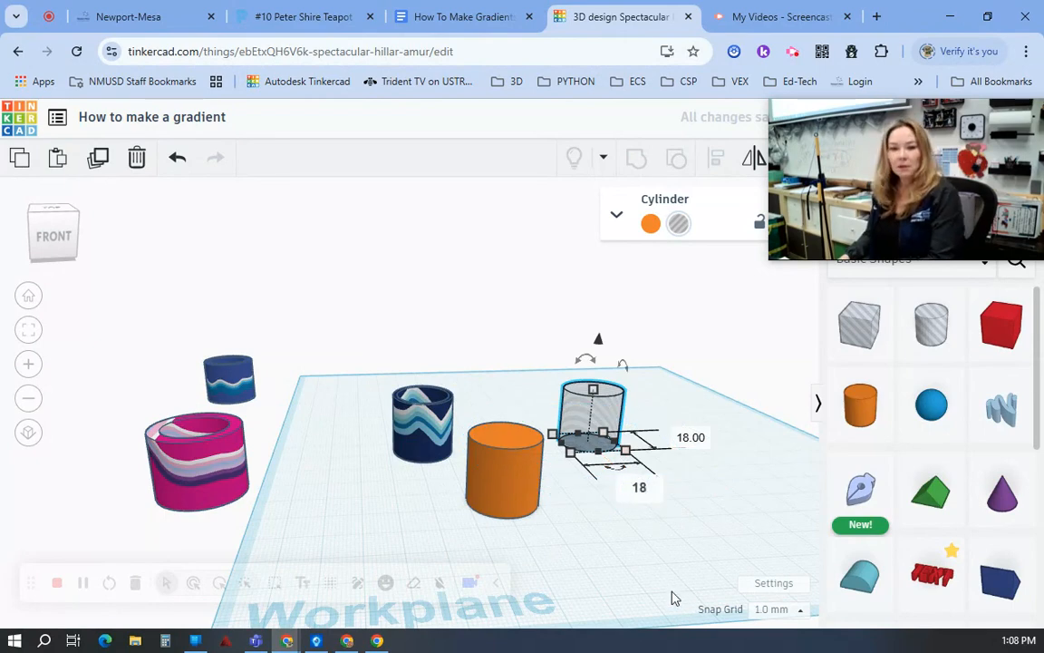
pyautogui.press('Return')
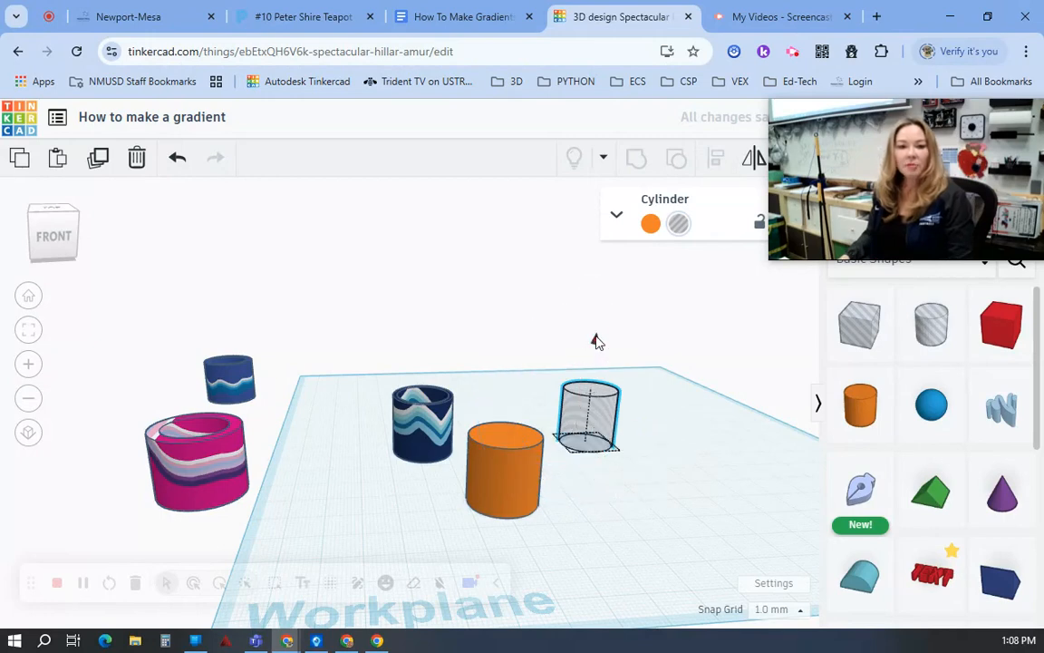
# Step: Place the hole cylinder, slightly raised off the workplane, inside the orange cylinder and select both shapes
pyautogui.moveTo(595, 400); pyautogui.dragTo(453, 544)
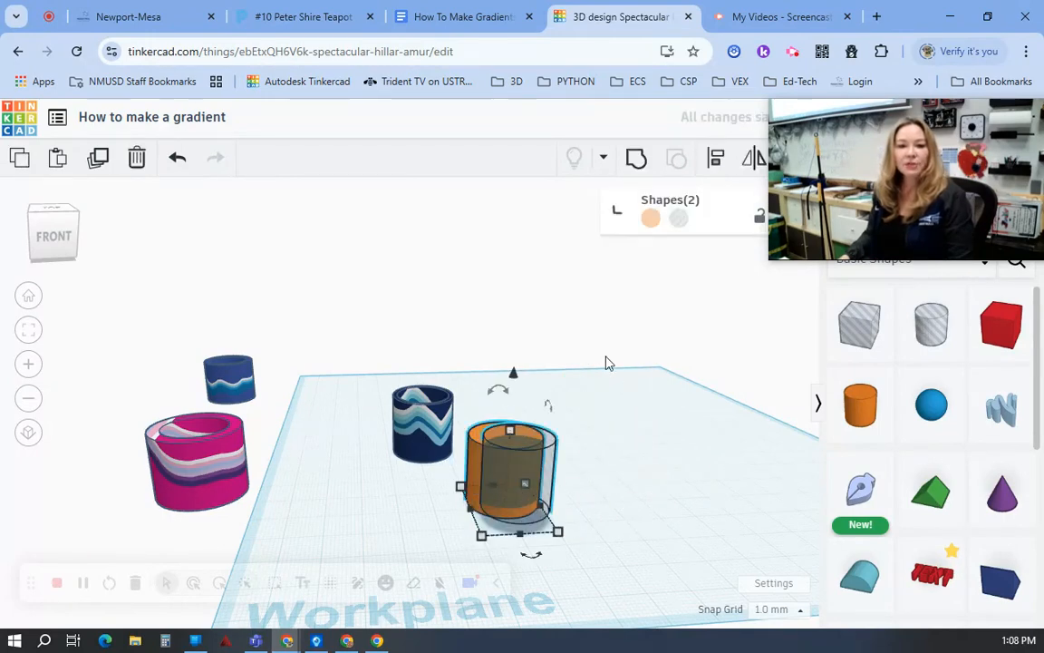
pyautogui.click(717, 163)
pyautogui.click(456, 519)
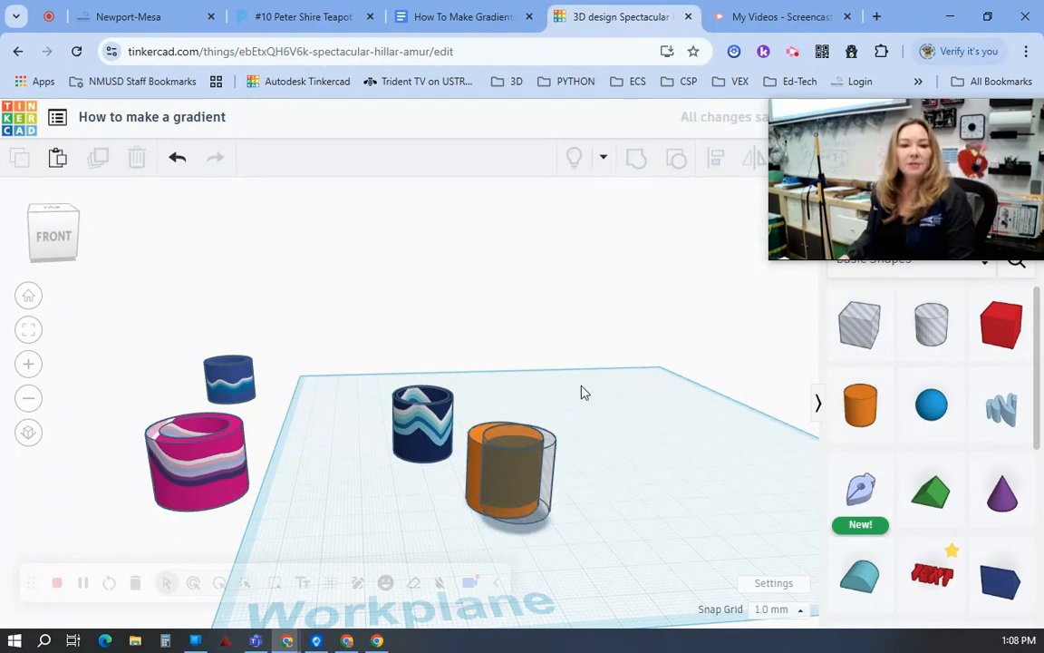
pyautogui.moveTo(585, 390); pyautogui.dragTo(452, 542)
pyautogui.click(576, 439)
pyautogui.moveTo(568, 422); pyautogui.dragTo(520, 505)
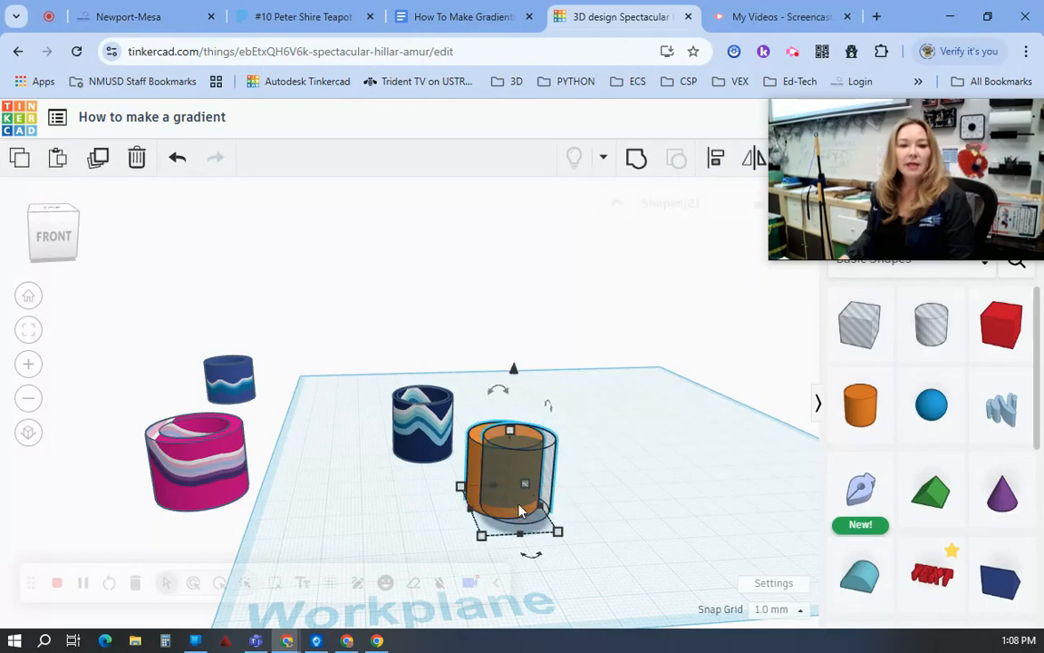
# Step: Center the two cylinders on both horizontal axes and group them into a hollow cup
pyautogui.click(718, 159)
pyautogui.click(529, 550)
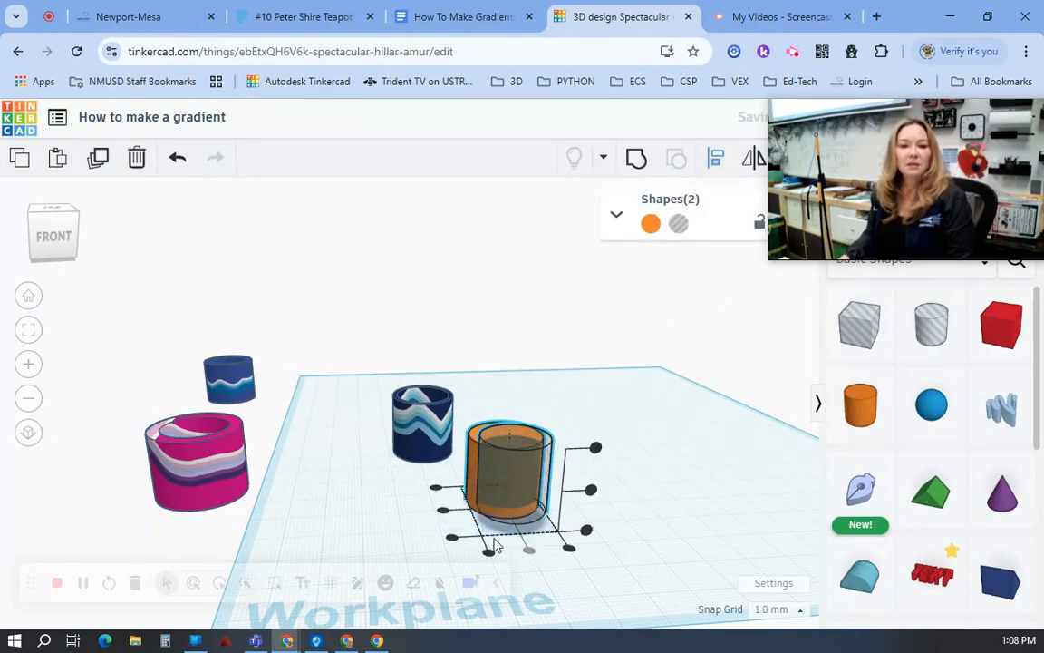
pyautogui.click(444, 512)
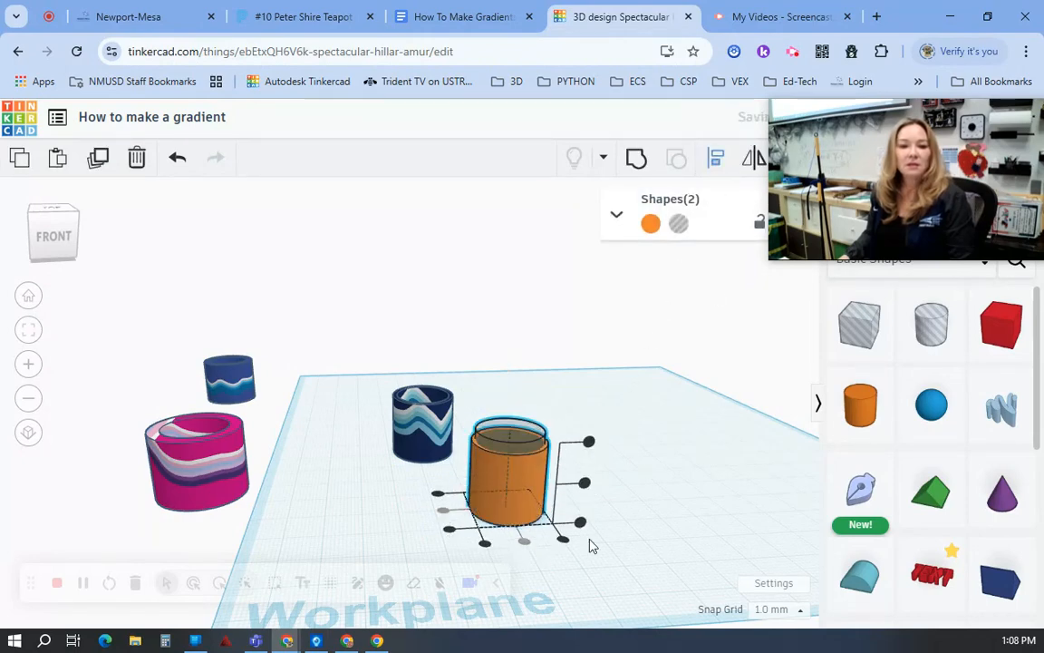
pyautogui.click(637, 159)
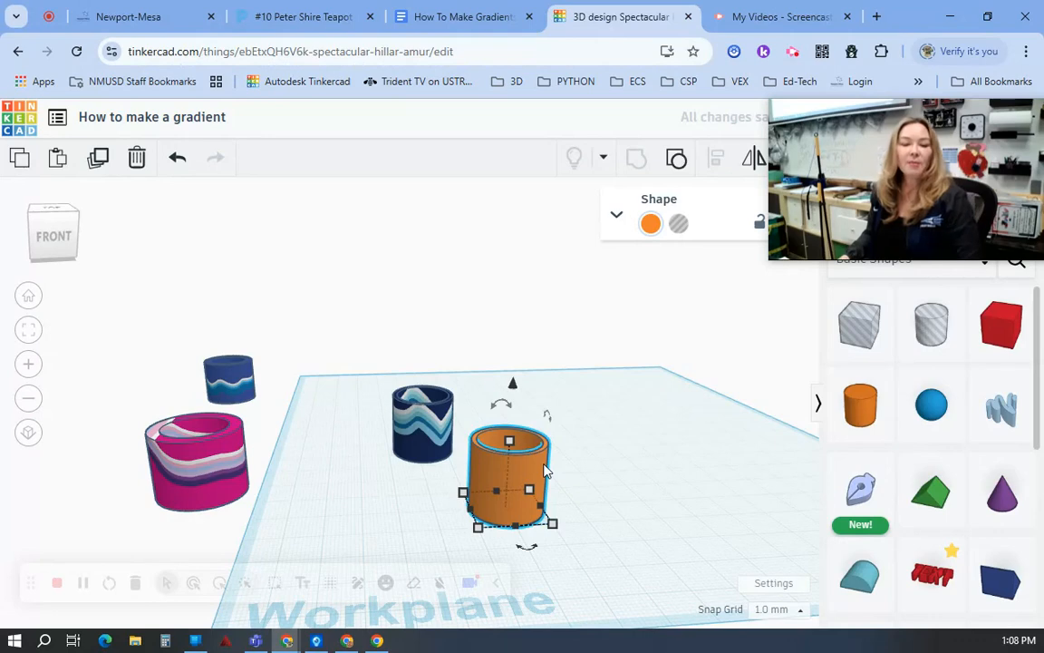
# Step: Move the orange cup and the navy wave-patterned cup apart to clear space on the workplane
pyautogui.moveTo(545, 471); pyautogui.dragTo(591, 463)
pyautogui.moveTo(435, 442)
pyautogui.mouseDown()
pyautogui.moveTo(355, 414)
pyautogui.moveTo(307, 444)
pyautogui.mouseUp()
pyautogui.click(680, 415)
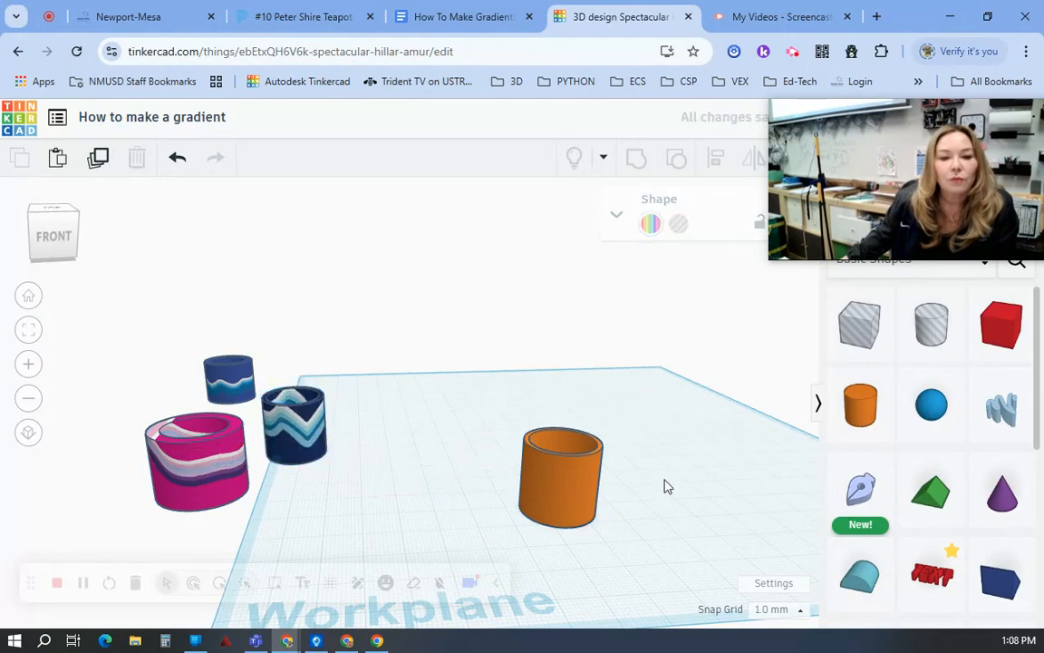
# Step: Add a red box behind the orange cup, widen its base well beyond the cup and raise its height to about 38 mm
pyautogui.moveTo(997, 328); pyautogui.dragTo(502, 364)
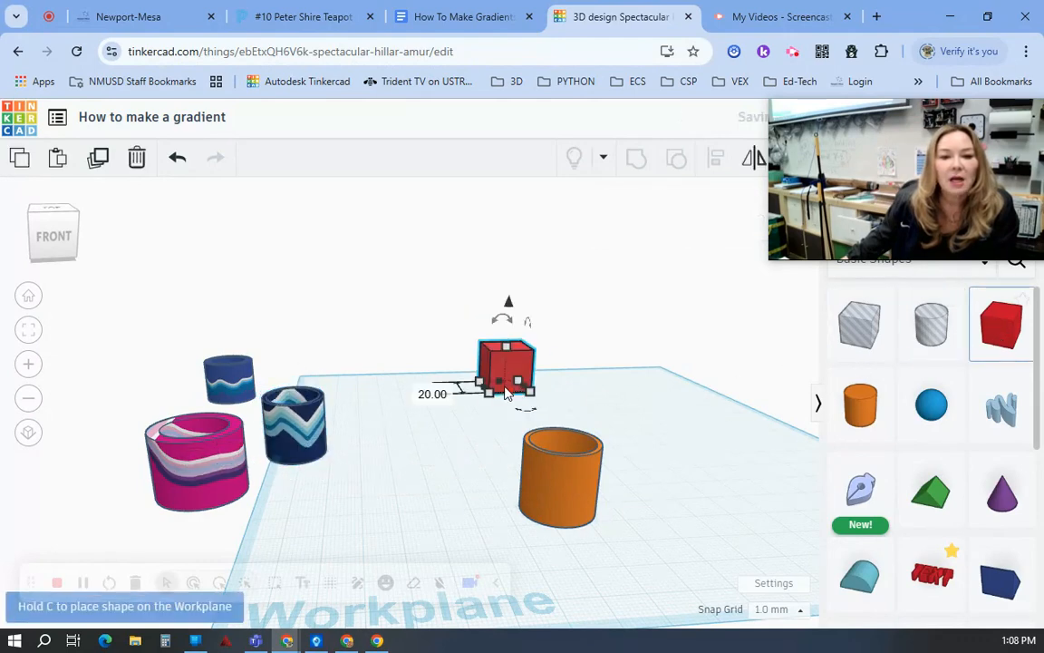
pyautogui.moveTo(535, 400); pyautogui.dragTo(677, 432)
pyautogui.moveTo(567, 361); pyautogui.dragTo(571, 317)
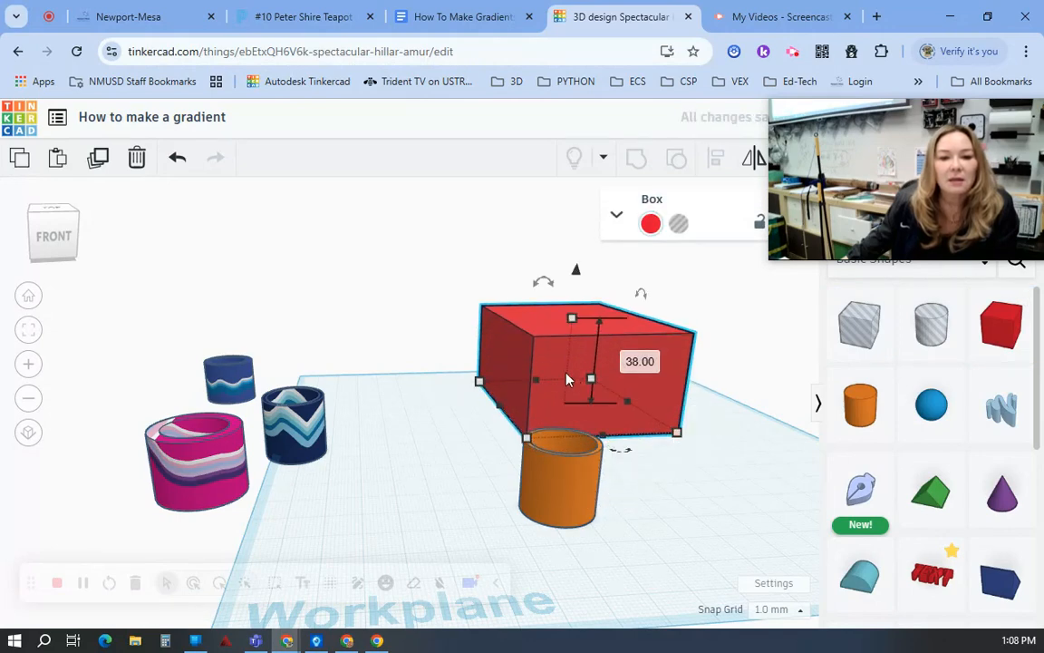
# Step: Turn the orange cup into a hole
pyautogui.click(562, 480)
pyautogui.click(671, 543)
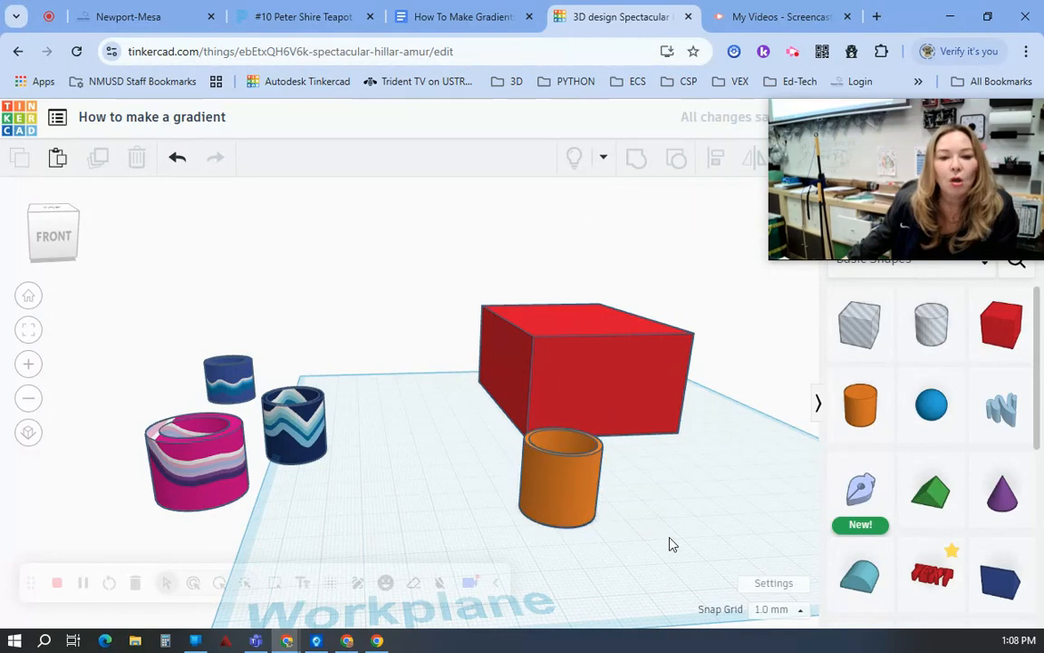
pyautogui.click(572, 508)
pyautogui.click(678, 223)
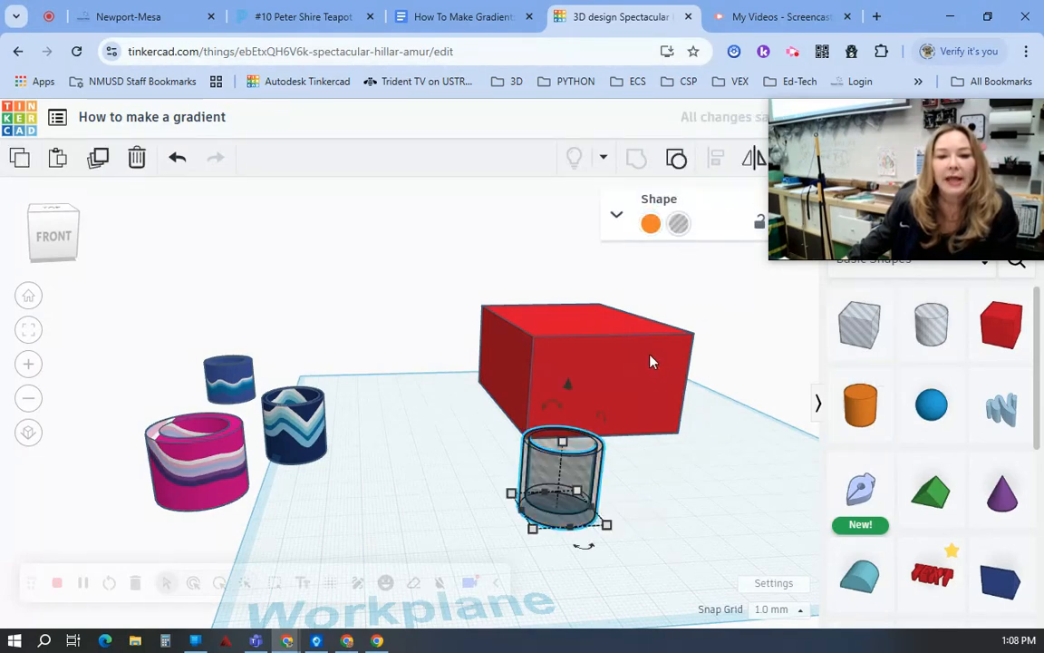
# Step: Move the red box over the hole cup so it encloses the cup, and check the placement from below
pyautogui.moveTo(660, 380); pyautogui.dragTo(695, 473)
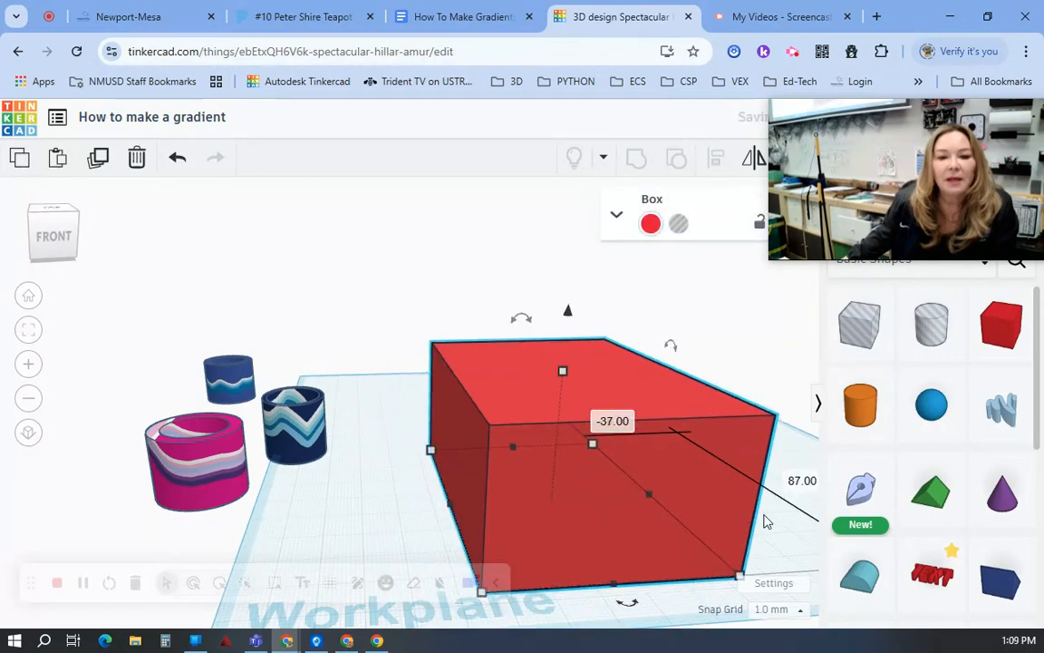
pyautogui.moveTo(766, 522); pyautogui.dragTo(562, 332, button='right')
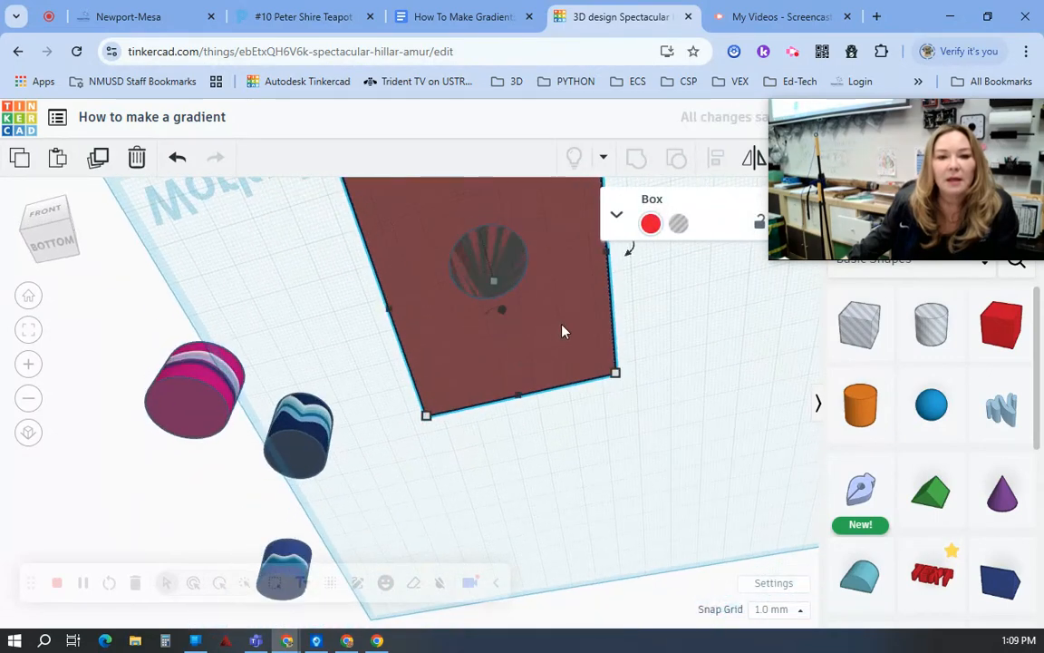
pyautogui.moveTo(562, 331); pyautogui.dragTo(561, 320)
pyautogui.moveTo(624, 279); pyautogui.dragTo(729, 632, button='right')
pyautogui.moveTo(424, 449); pyautogui.dragTo(435, 504)
# Step: Center the red box and the hole cup on both horizontal axes
pyautogui.hotkey('ctrl', 'a')
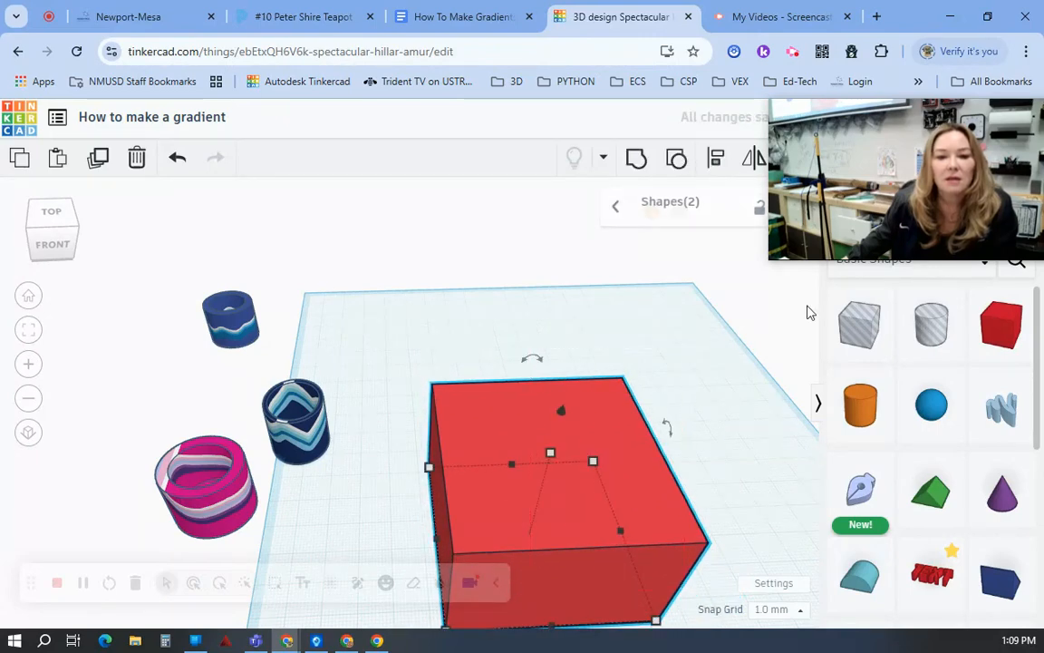
pyautogui.click(716, 162)
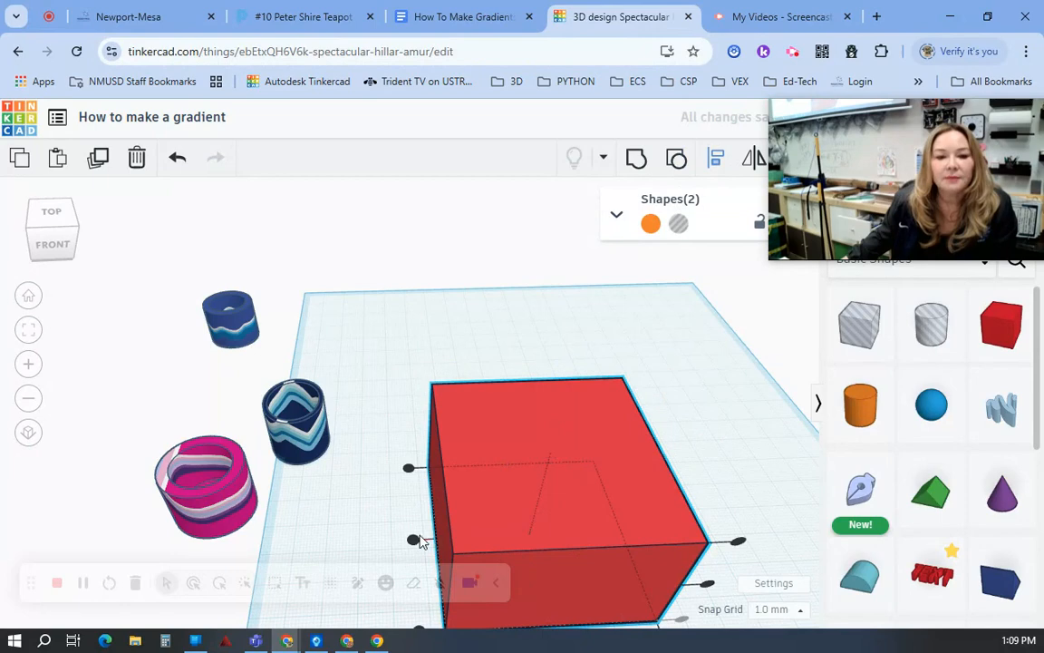
pyautogui.scroll(-4, 634, 530)
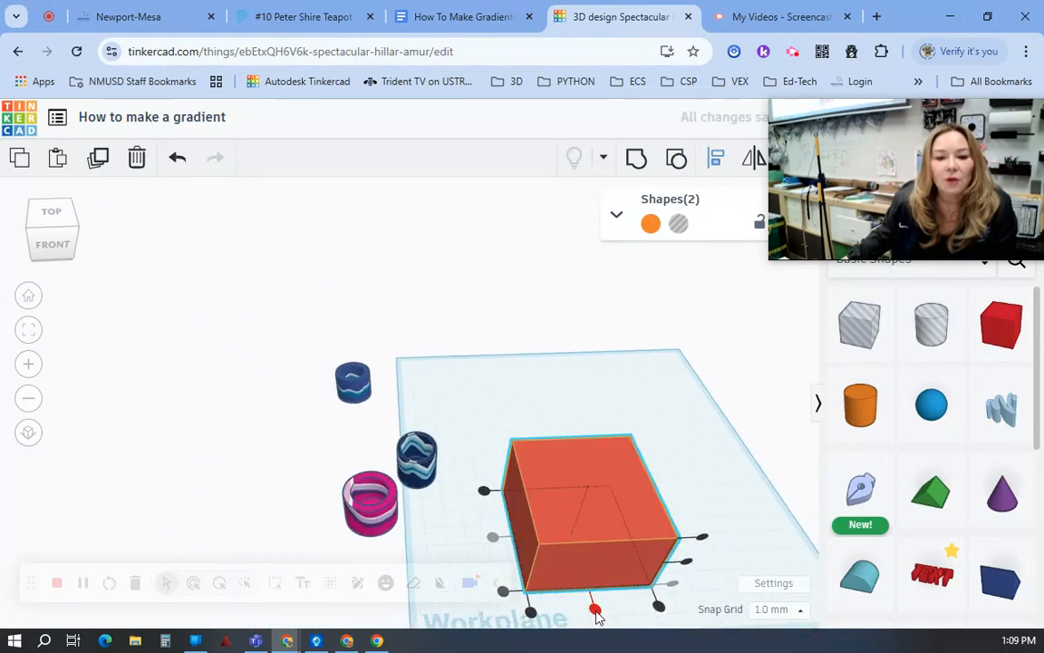
pyautogui.click(595, 609)
pyautogui.click(711, 434)
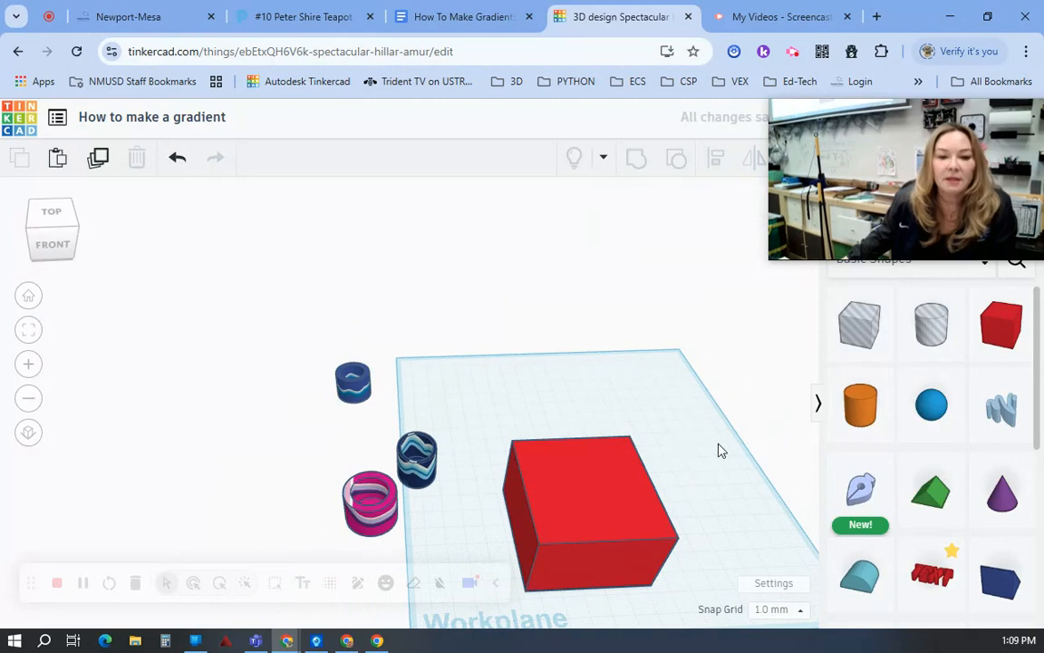
# Step: Make the red box transparent so the hole cup inside can be seen
pyautogui.click(580, 517)
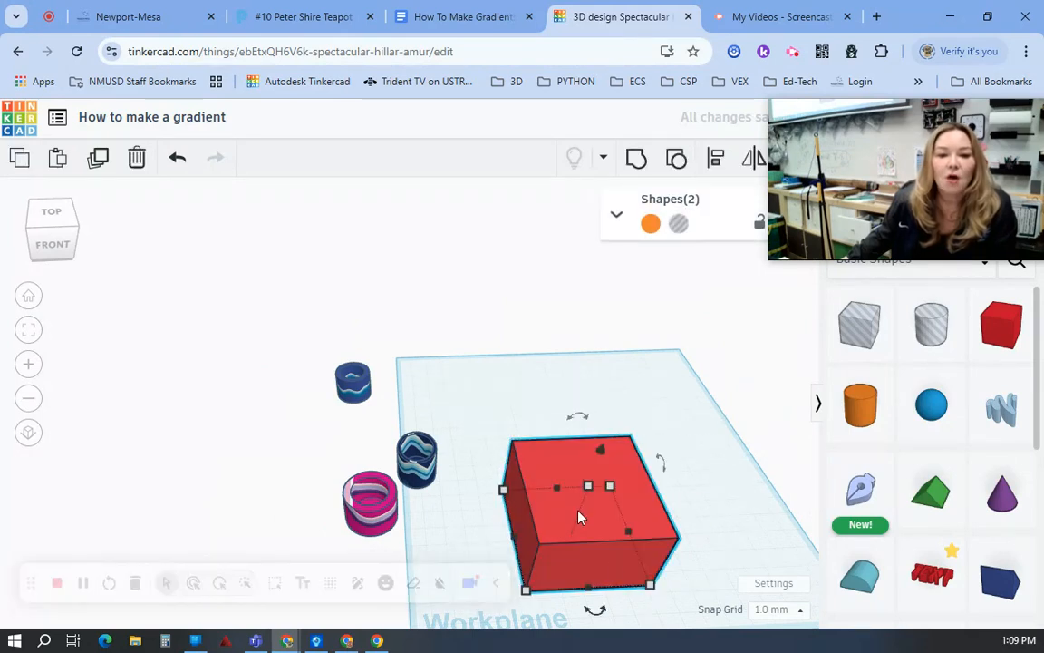
pyautogui.click(699, 445)
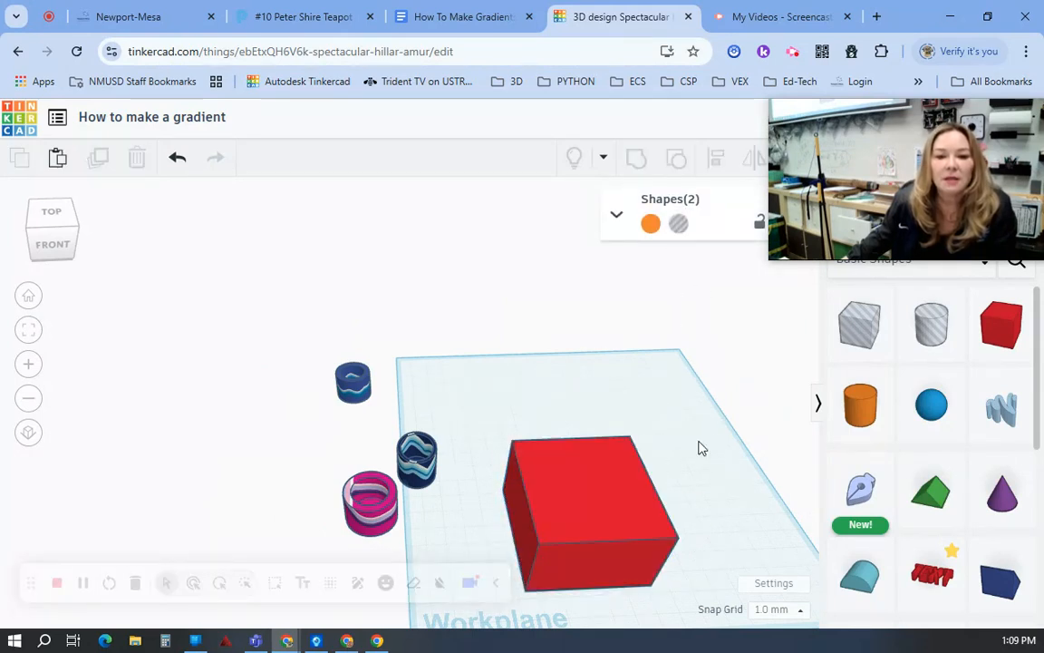
pyautogui.click(653, 535)
pyautogui.click(649, 224)
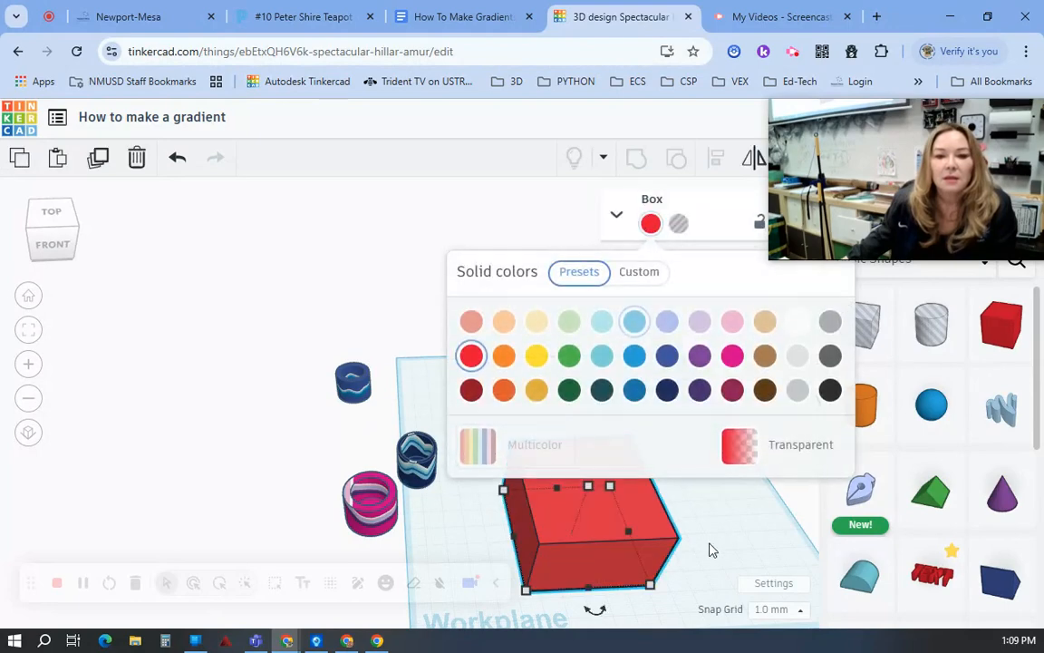
pyautogui.click(740, 460)
pyautogui.click(711, 565)
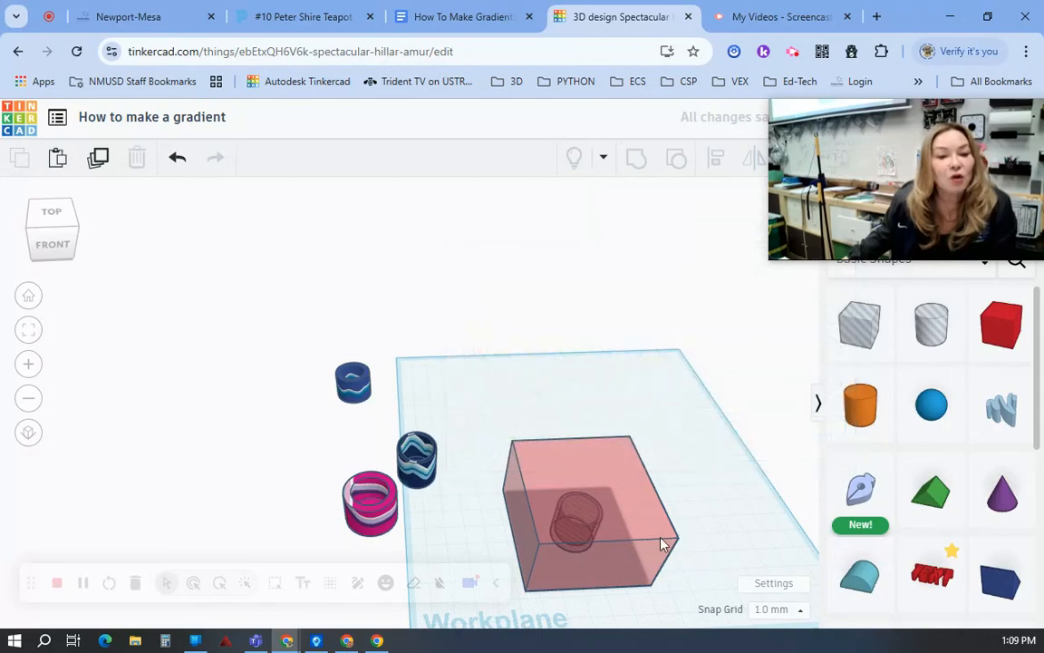
# Step: Move the transparent box and hole cup to the back of the workplane and group them to cut the cup shape
pyautogui.moveTo(661, 539); pyautogui.dragTo(651, 549)
pyautogui.click(701, 474)
pyautogui.moveTo(676, 404)
pyautogui.mouseDown()
pyautogui.moveTo(613, 524)
pyautogui.moveTo(636, 376)
pyautogui.moveTo(630, 347)
pyautogui.mouseUp()
pyautogui.click(637, 160)
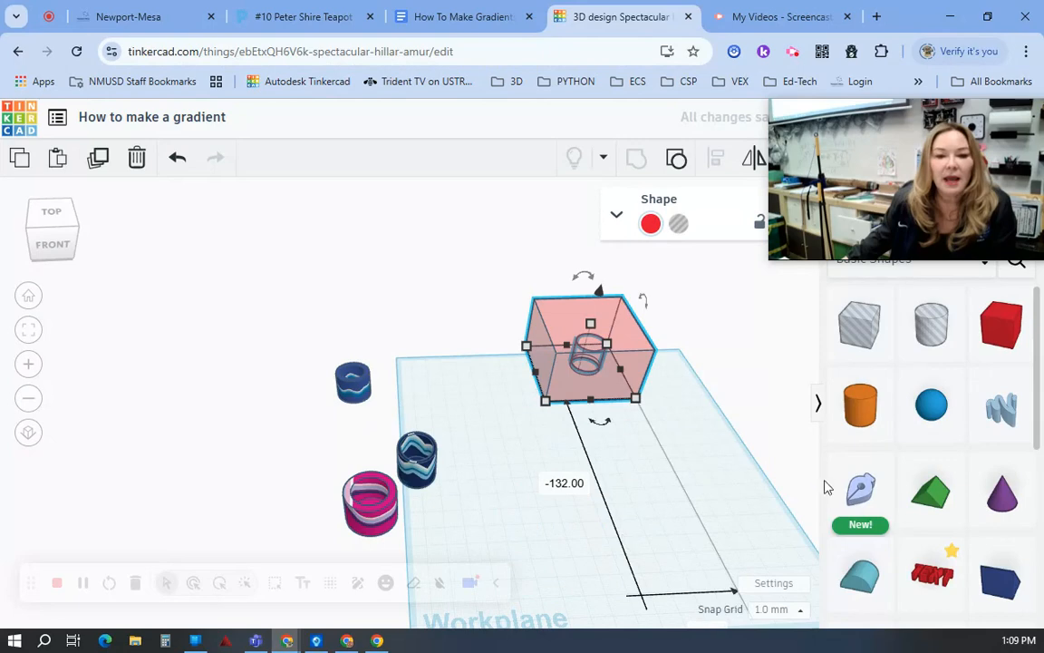
# Step: Add a Scribble shape in front of the box and draw one long wavy horizontal stroke
pyautogui.moveTo(1000, 405)
pyautogui.mouseDown()
pyautogui.moveTo(567, 503)
pyautogui.moveTo(583, 507)
pyautogui.mouseUp()
pyautogui.moveTo(354, 417)
pyautogui.mouseDown()
pyautogui.moveTo(445, 397)
pyautogui.moveTo(647, 408)
pyautogui.moveTo(704, 398)
pyautogui.mouseUp()
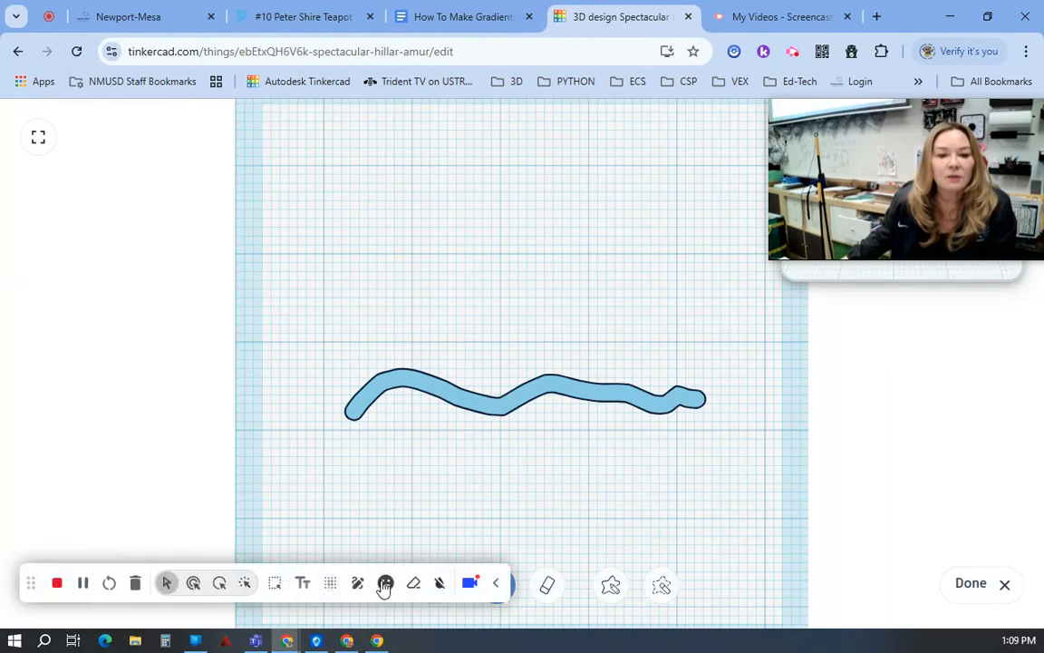
pyautogui.click(384, 587)
pyautogui.click(528, 469)
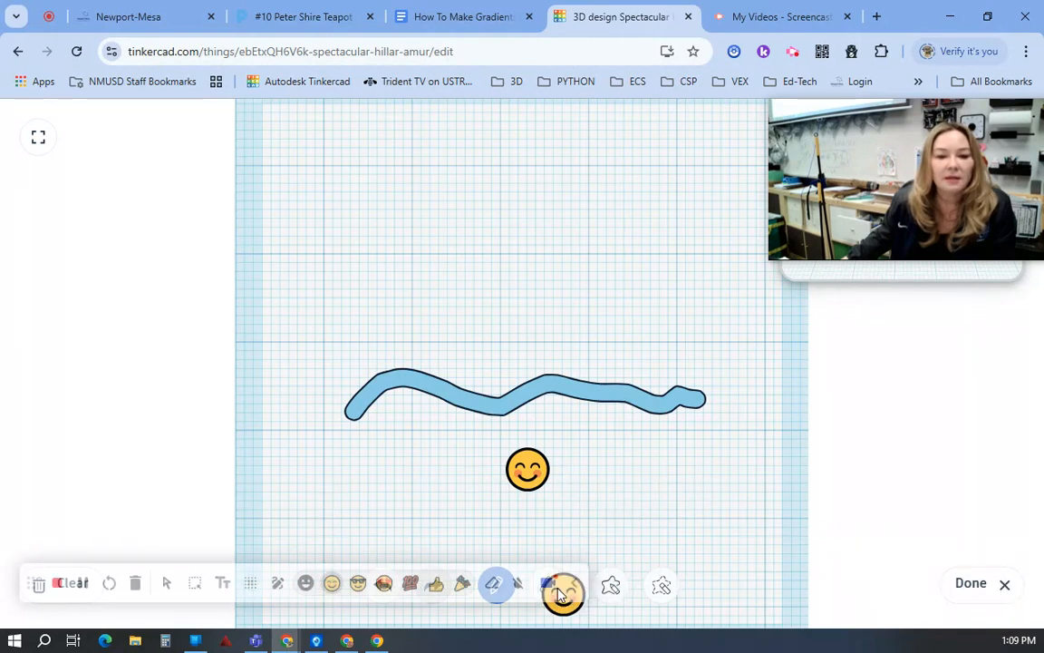
pyautogui.click(547, 477)
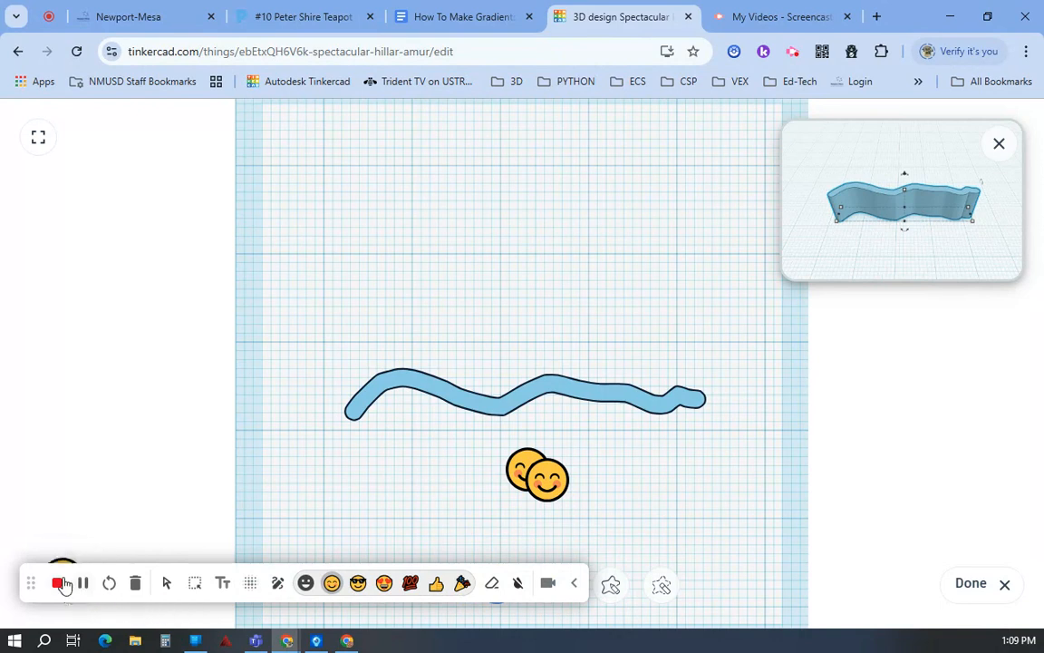
pyautogui.click(134, 585)
pyautogui.click(659, 171)
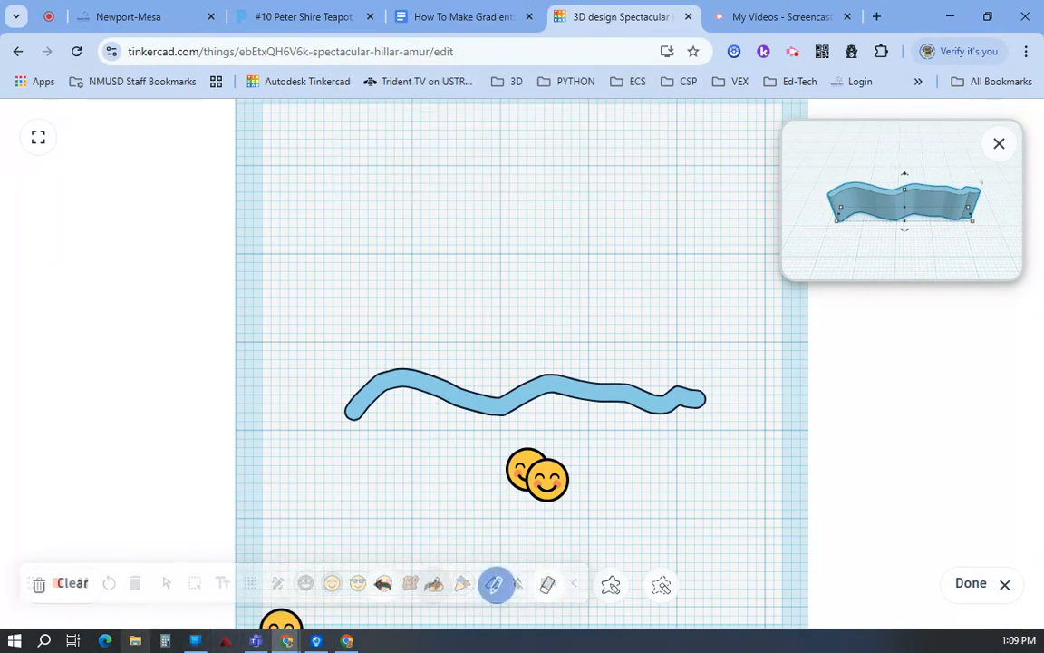
pyautogui.click(648, 470)
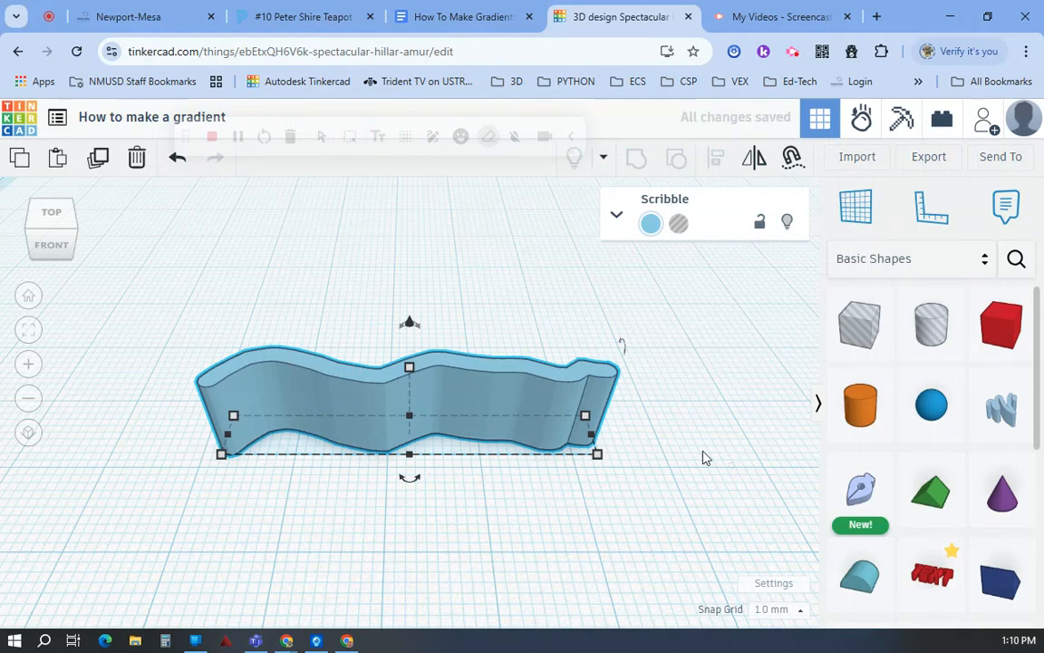
pyautogui.rightClick(446, 505)
pyautogui.press('Escape')
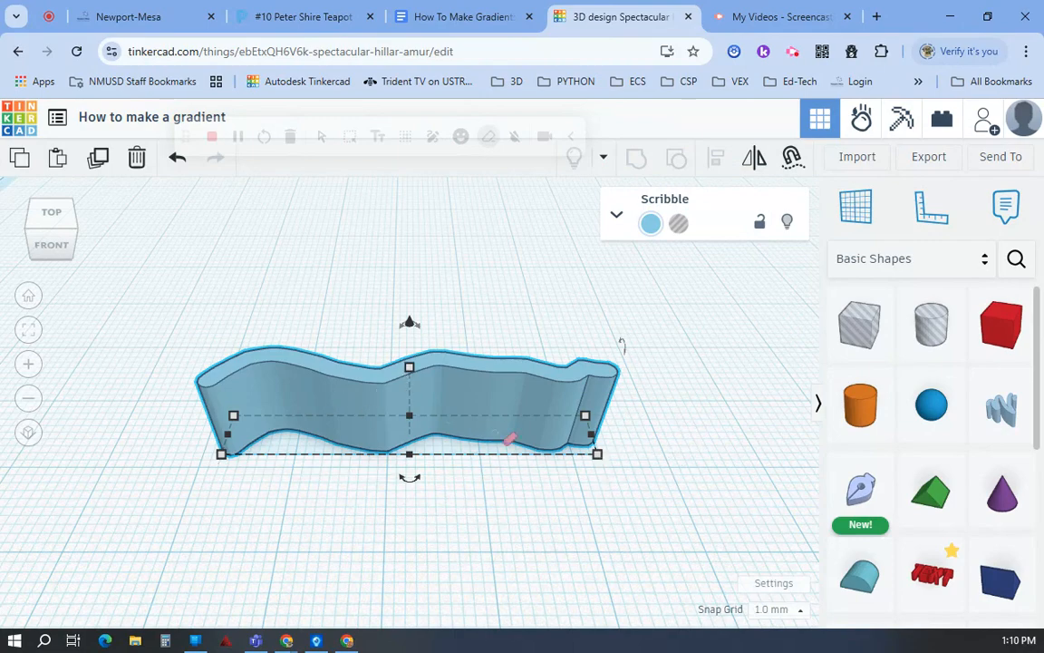
pyautogui.scroll(-2, 505, 453)
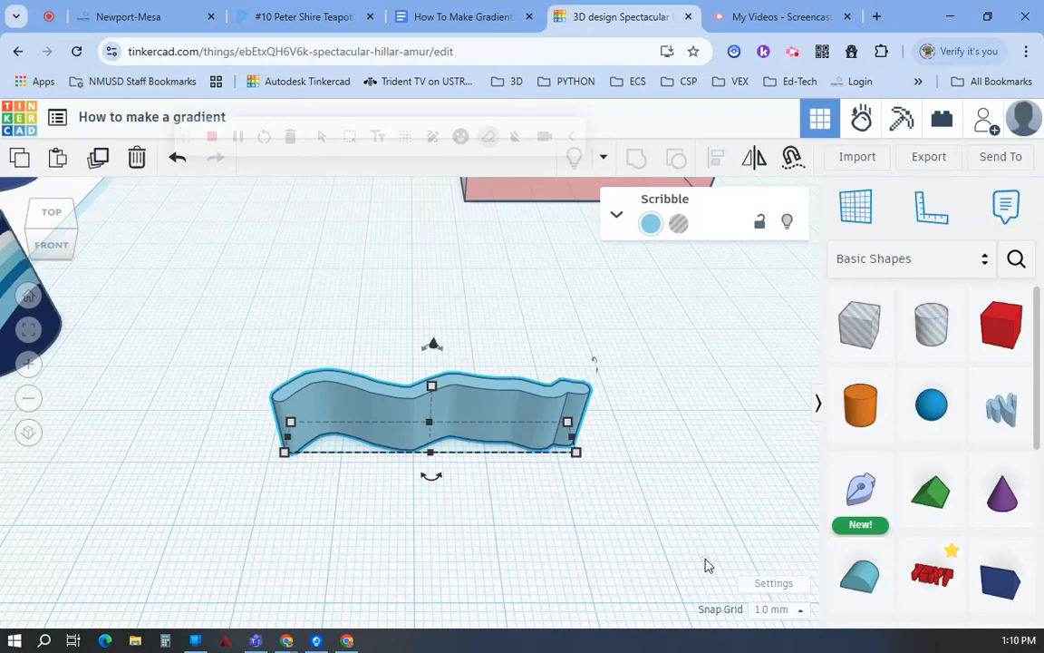
pyautogui.rightClick(617, 445)
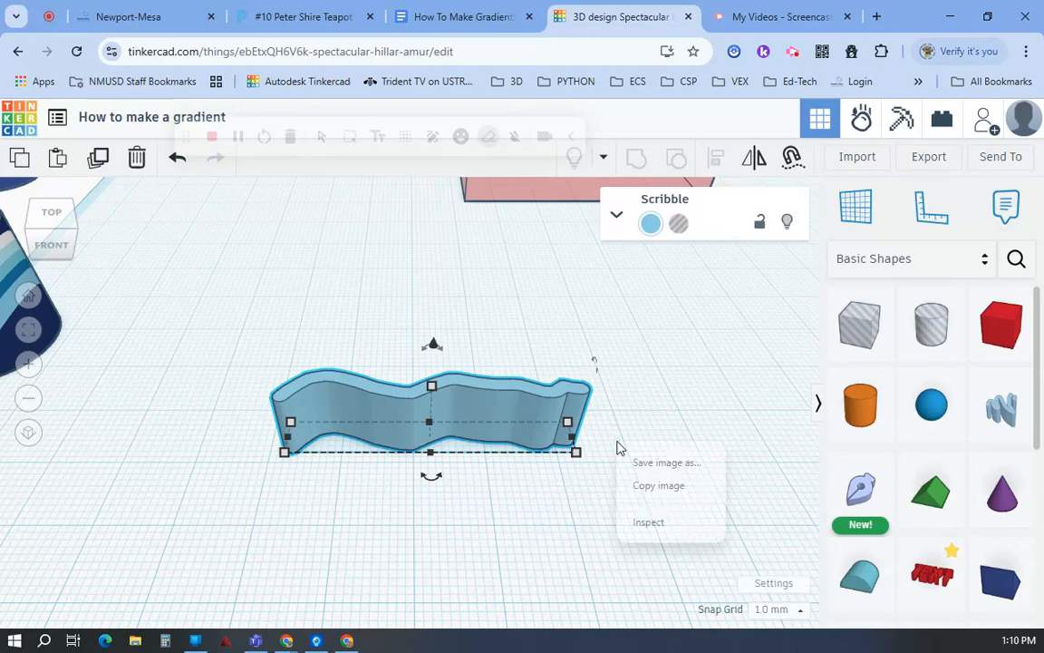
# Step: Turn the wavy scribble onto its side so its curve rises and falls above the workplane
pyautogui.click(576, 542)
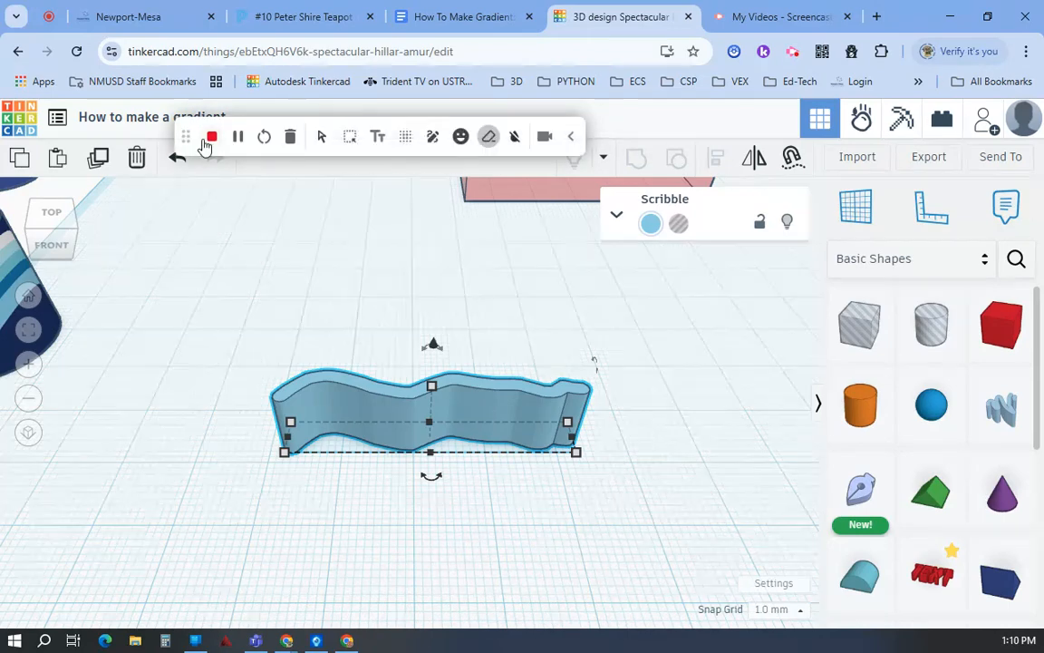
pyautogui.moveTo(488, 364)
pyautogui.mouseDown(button='right')
pyautogui.moveTo(526, 463)
pyautogui.moveTo(413, 421)
pyautogui.mouseUp(button='right')
pyautogui.moveTo(282, 270)
pyautogui.mouseDown()
pyautogui.moveTo(226, 299)
pyautogui.moveTo(215, 338)
pyautogui.mouseUp()
pyautogui.moveTo(461, 501)
pyautogui.mouseDown(button='right')
pyautogui.moveTo(693, 466)
pyautogui.moveTo(717, 448)
pyautogui.mouseUp(button='right')
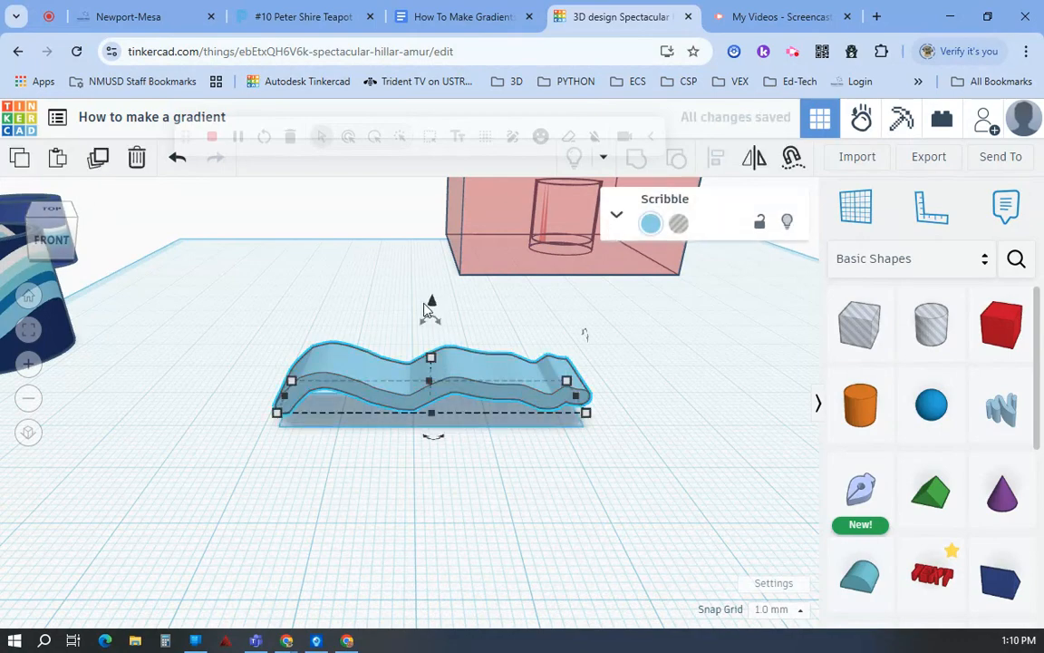
# Step: Raise a duplicate of the light blue wavy band 1 mm above the original and colour it dark blue
pyautogui.moveTo(430, 304)
pyautogui.mouseDown()
pyautogui.moveTo(432, 286)
pyautogui.moveTo(432, 294)
pyautogui.mouseUp()
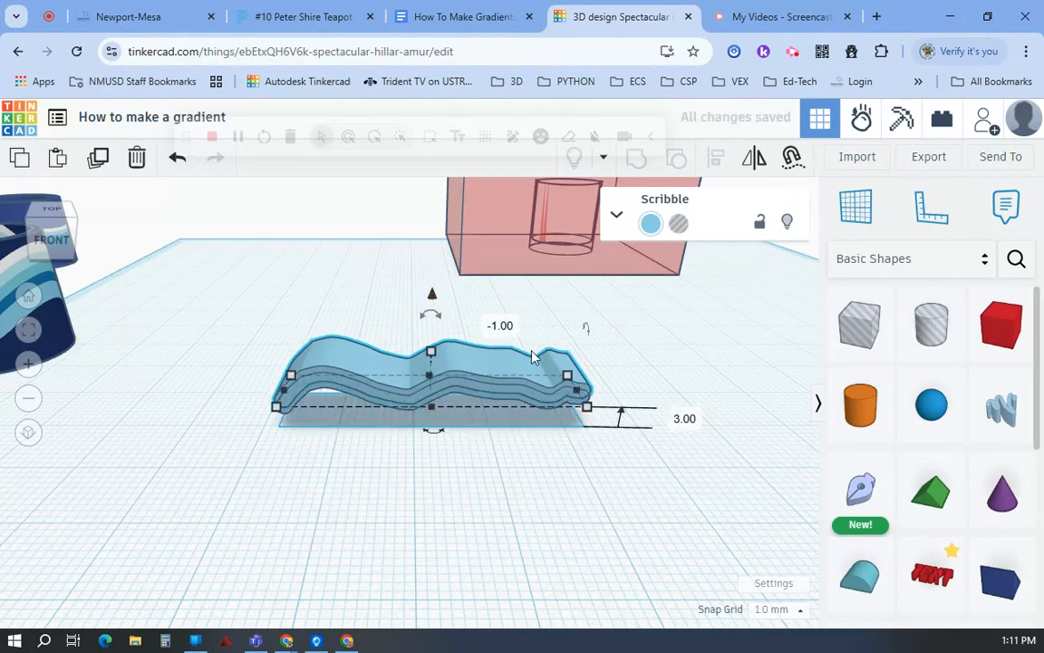
pyautogui.click(651, 222)
pyautogui.click(635, 390)
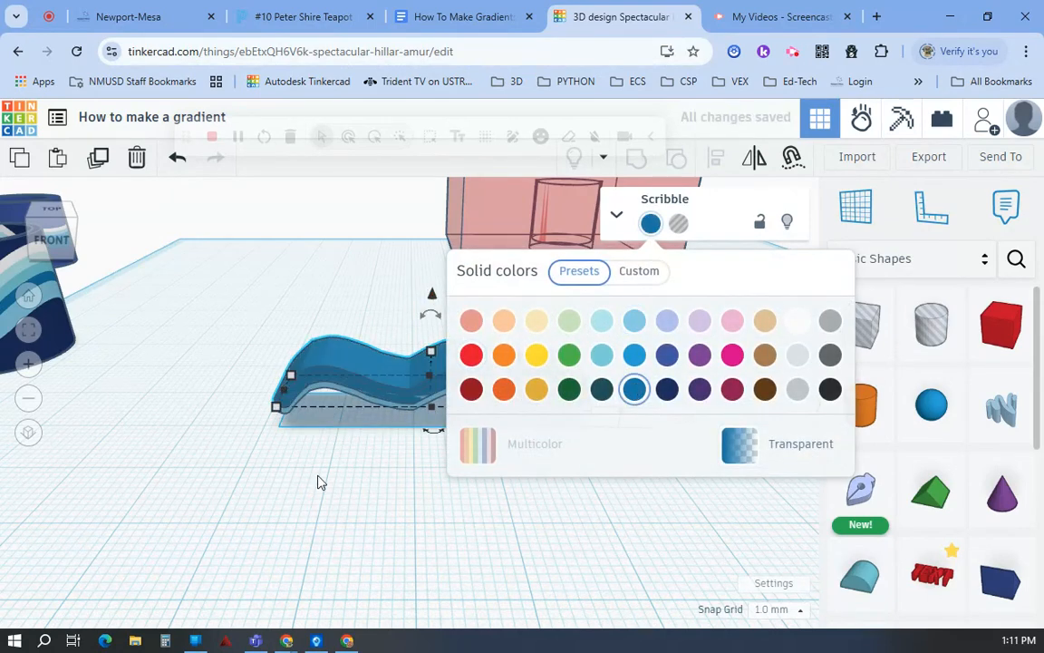
pyautogui.click(591, 336)
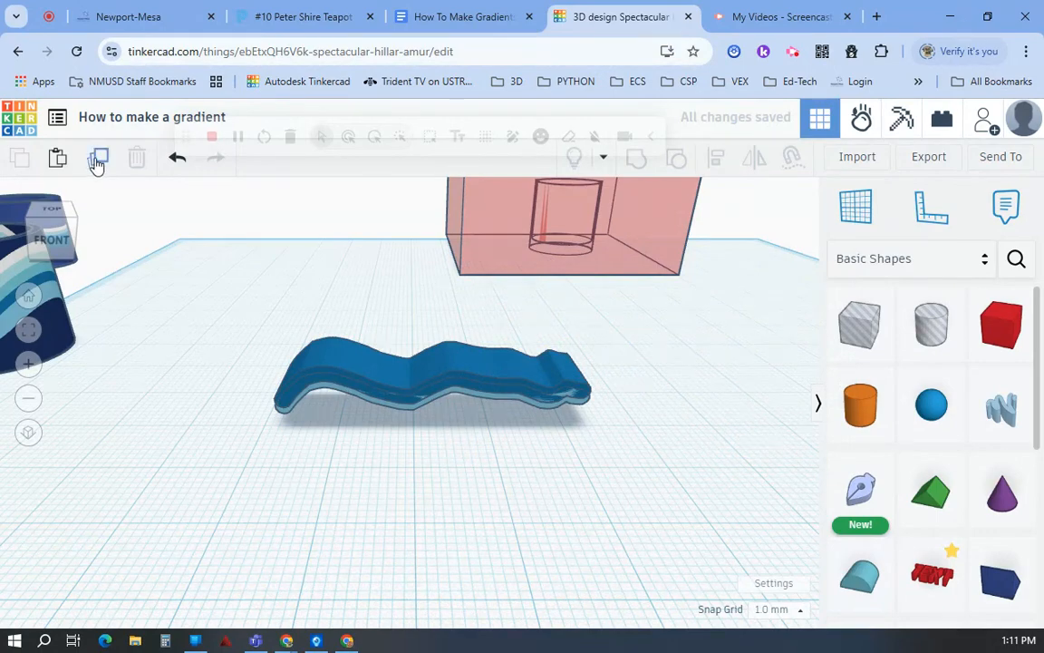
# Step: Duplicate the dark blue band, raise the copy slightly above it and colour the copy pale aqua
pyautogui.click(354, 372)
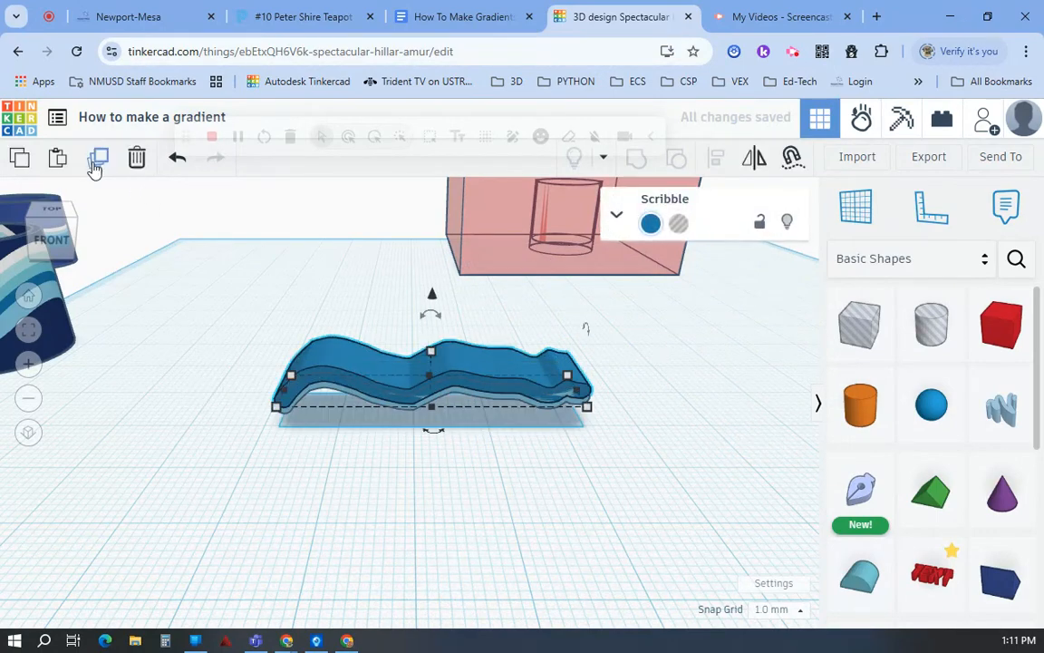
pyautogui.moveTo(433, 304); pyautogui.dragTo(432, 290)
pyautogui.click(651, 222)
pyautogui.click(635, 320)
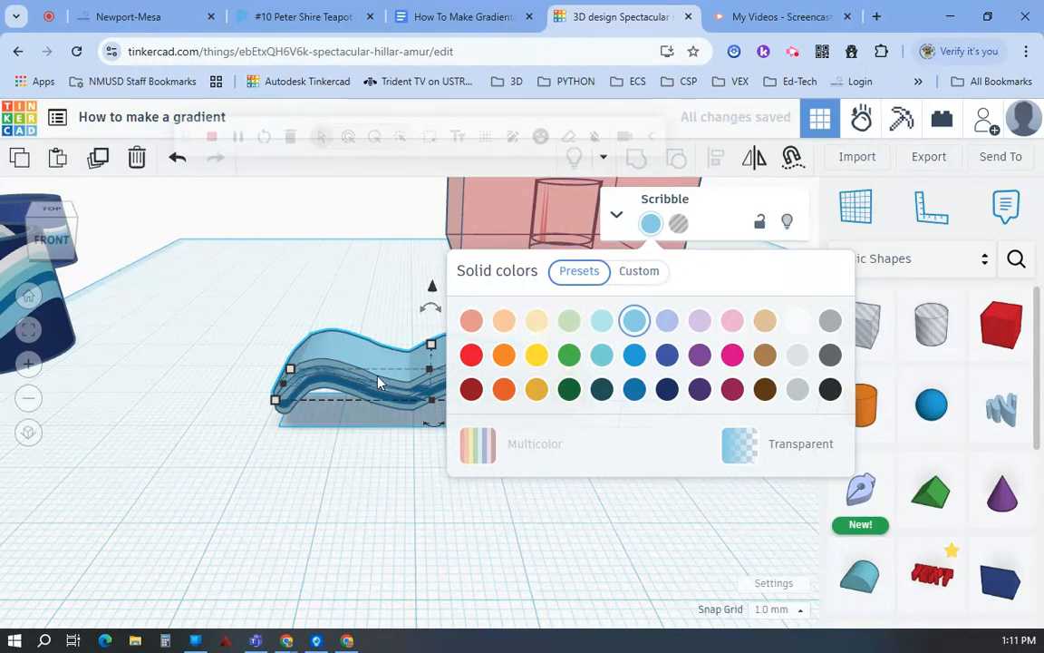
pyautogui.click(598, 328)
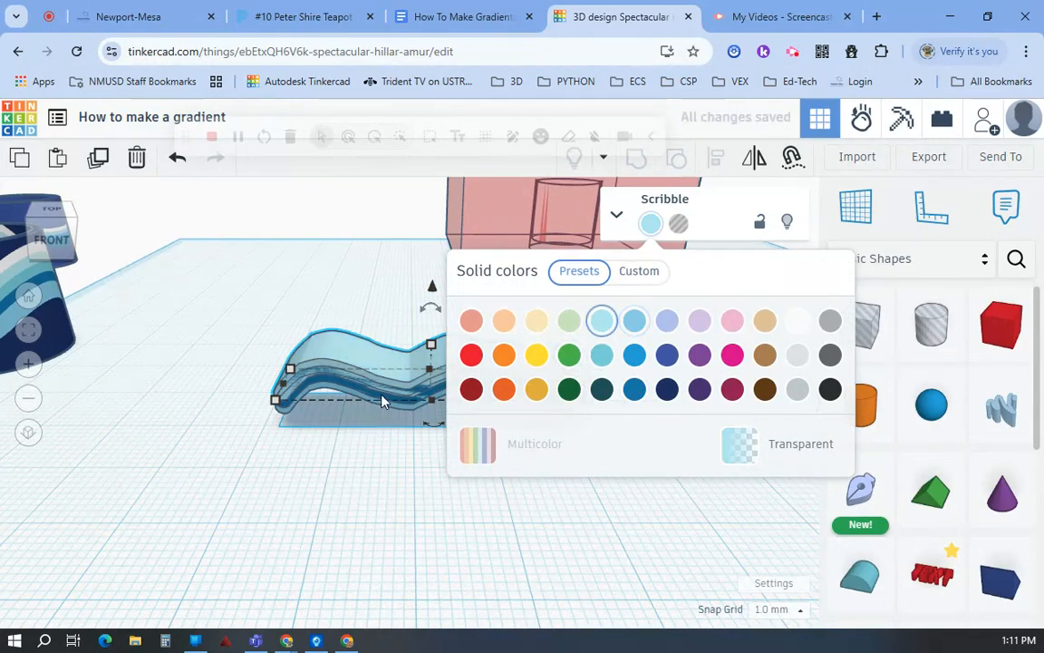
# Step: Duplicate the pale aqua band one level higher and colour the copy white
pyautogui.click(99, 160)
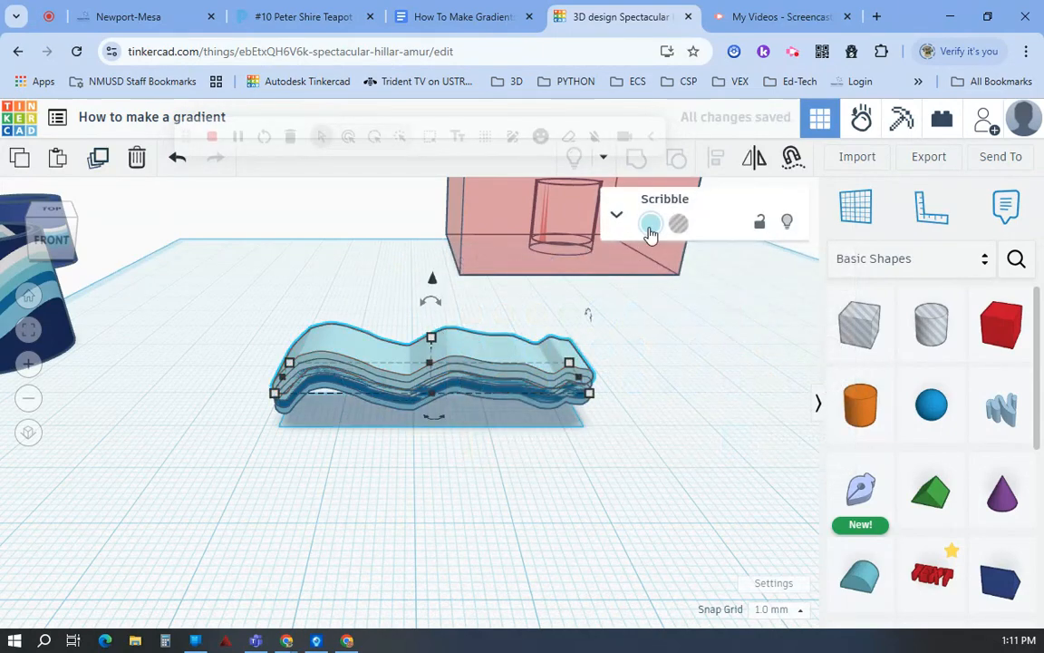
pyautogui.click(649, 225)
pyautogui.click(796, 323)
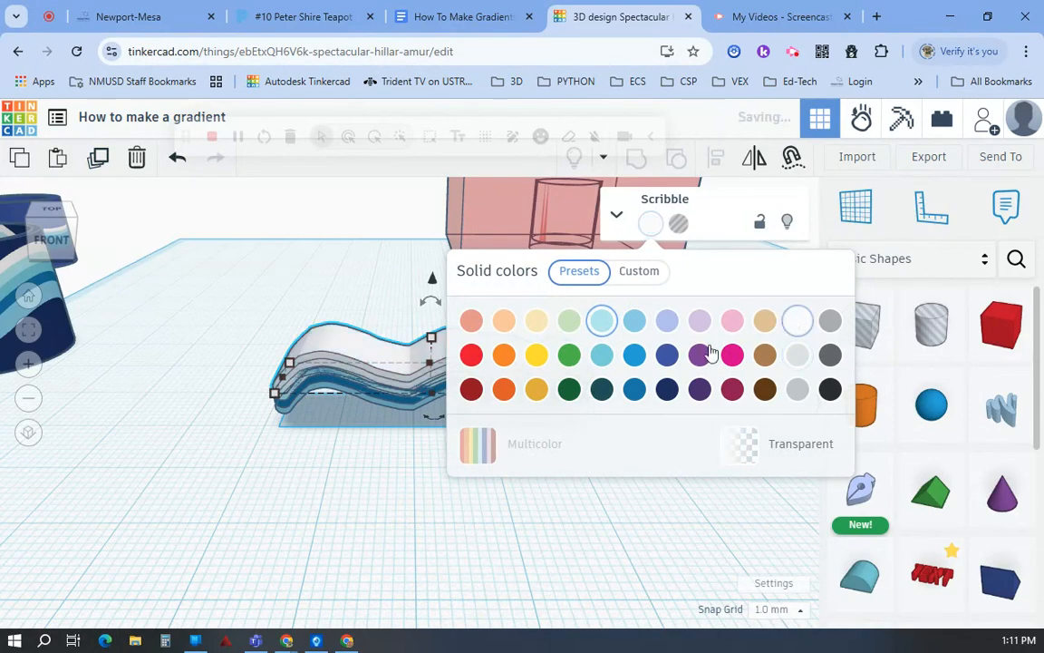
pyautogui.click(359, 514)
# Step: Select all four wavy bands together and stretch them into a much deeper stack
pyautogui.moveTo(370, 498); pyautogui.dragTo(370, 497)
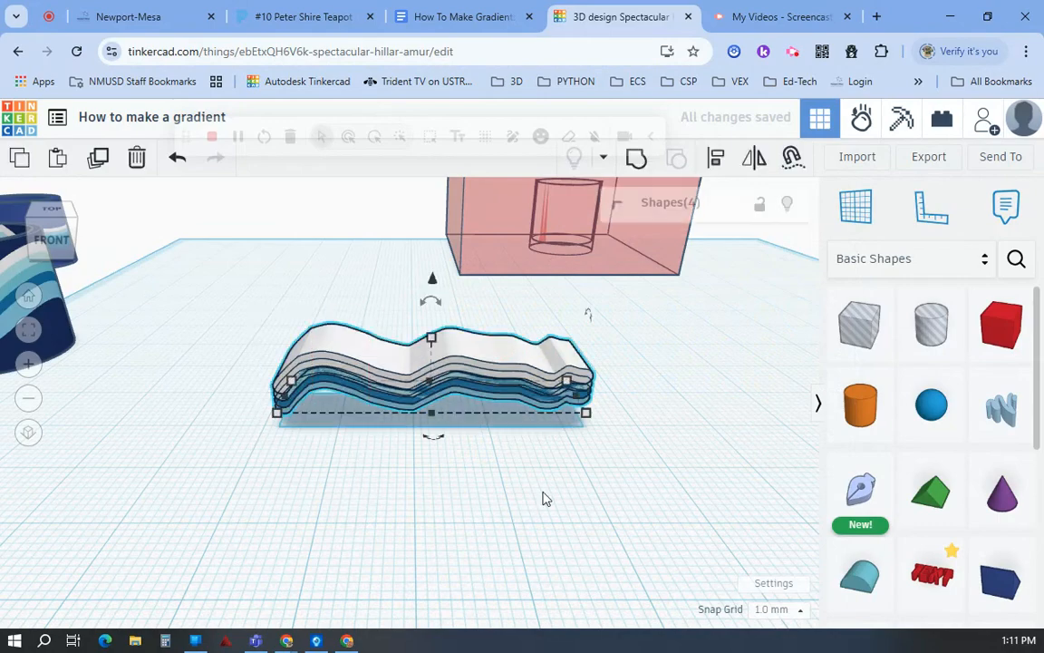
pyautogui.moveTo(543, 497); pyautogui.dragTo(384, 503, button='right')
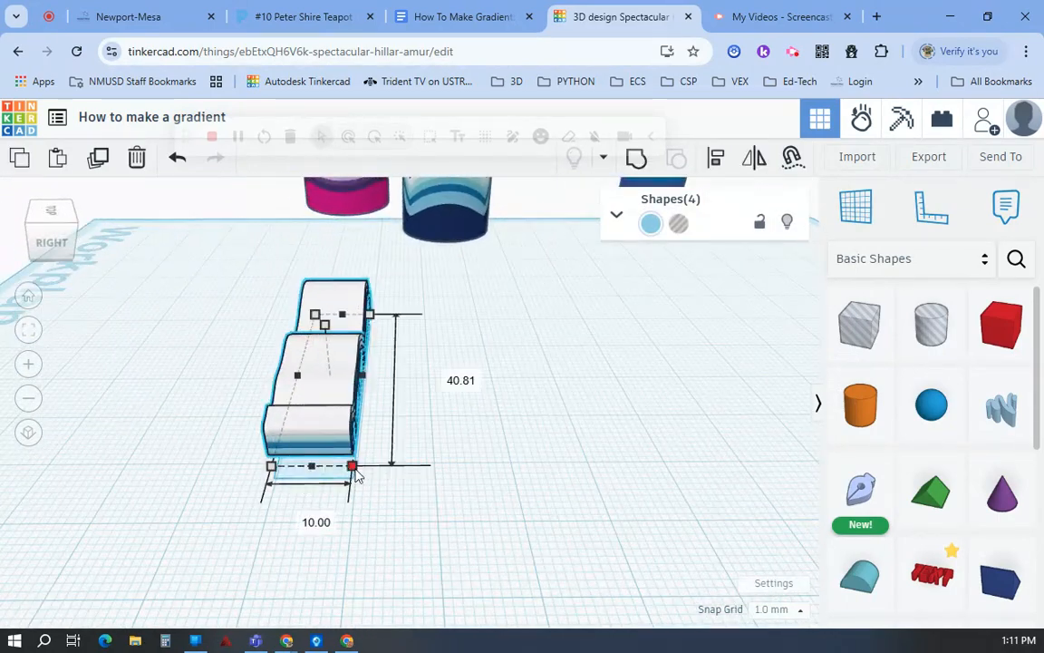
pyautogui.moveTo(357, 473); pyautogui.dragTo(565, 509)
pyautogui.moveTo(176, 473); pyautogui.dragTo(363, 475, button='right')
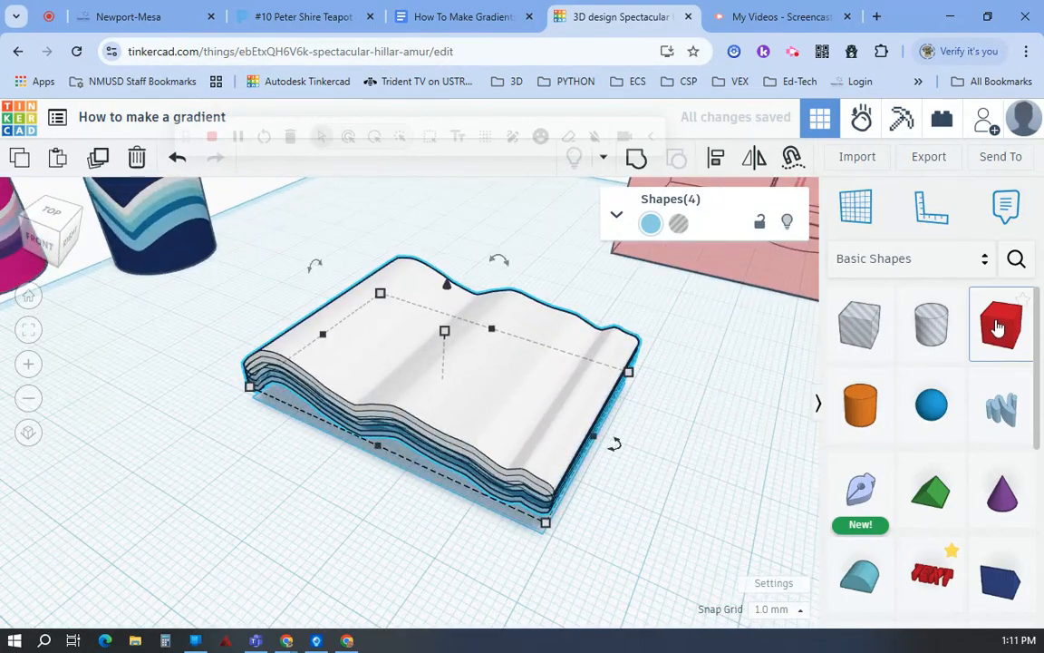
# Step: Add a solid box at the front of the wavy bands and colour it green
pyautogui.moveTo(997, 328); pyautogui.dragTo(438, 439)
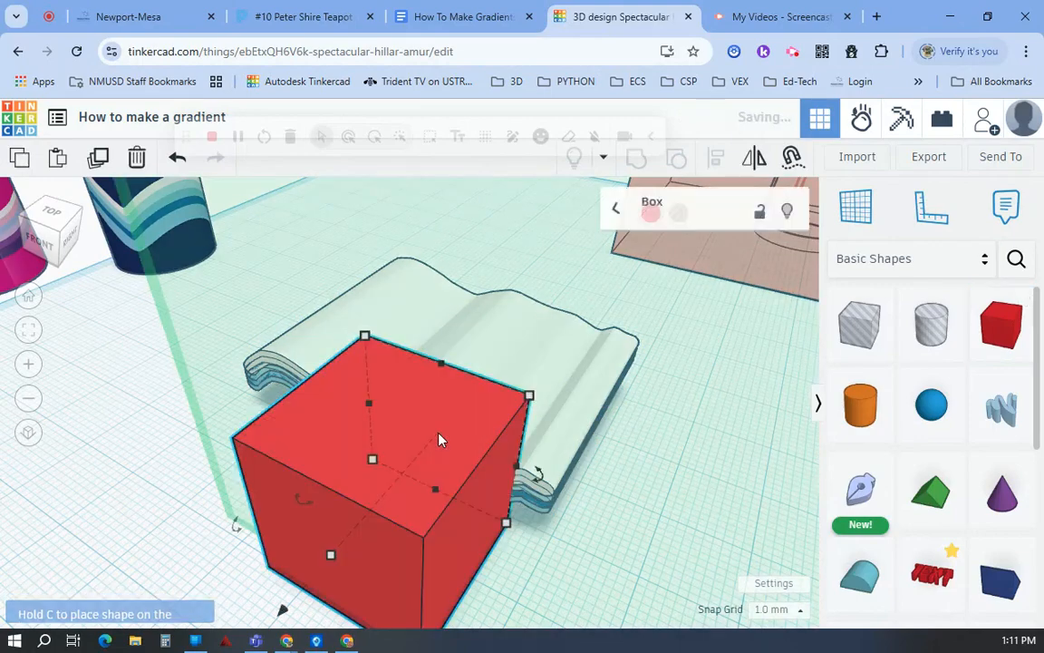
pyautogui.click(650, 222)
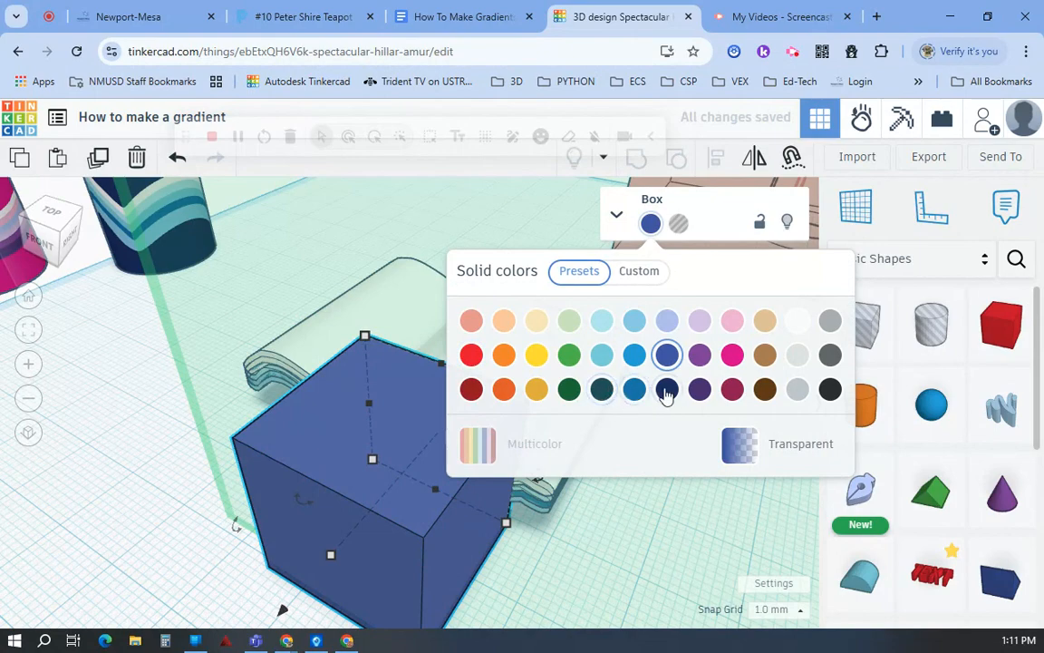
pyautogui.click(699, 390)
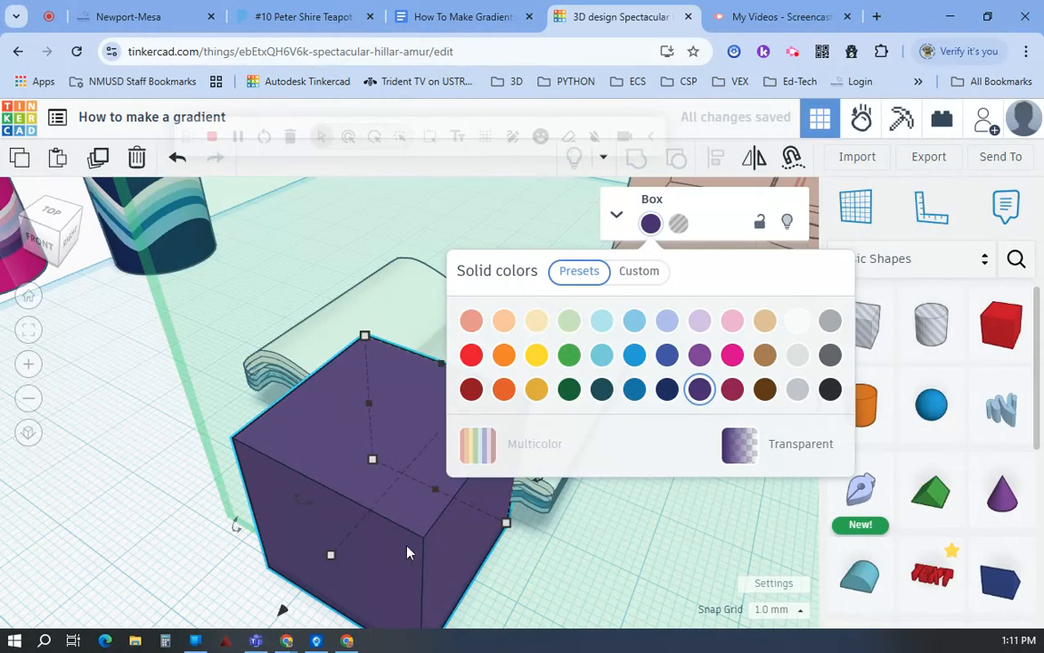
pyautogui.click(569, 355)
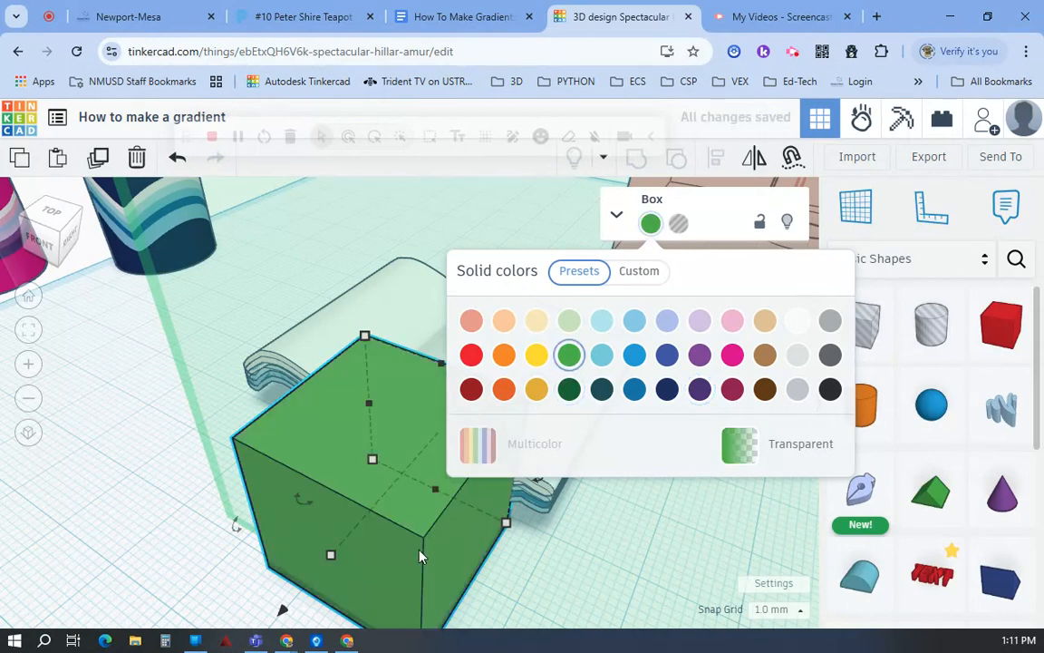
# Step: Shift the green box along the band stack and reset the working plane to the main workplane
pyautogui.moveTo(425, 543); pyautogui.dragTo(478, 509)
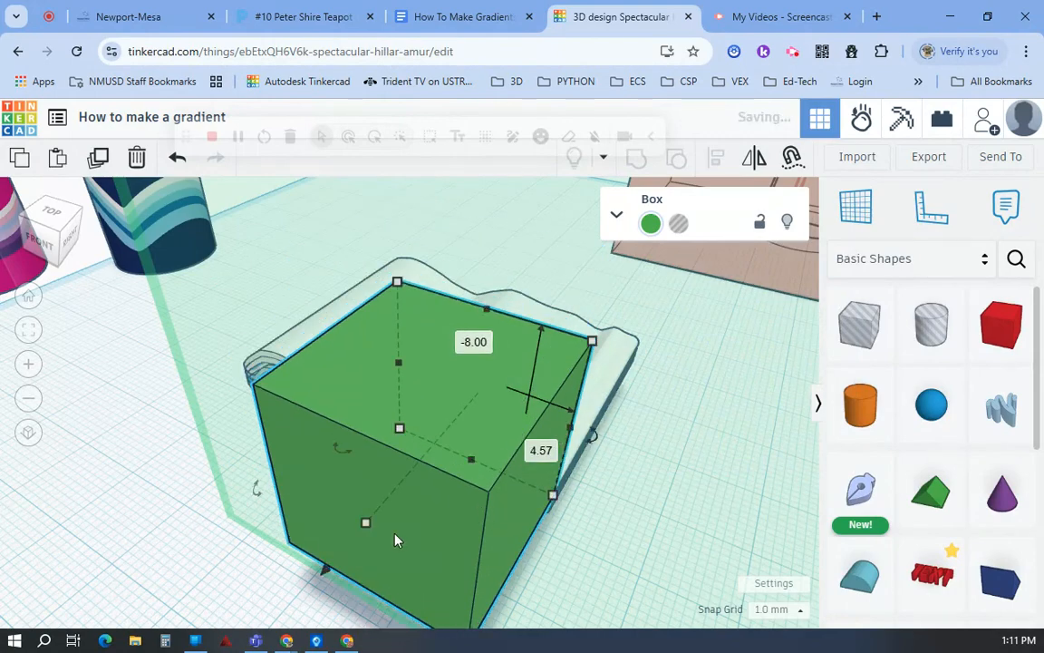
pyautogui.moveTo(402, 537); pyautogui.dragTo(308, 573, button='right')
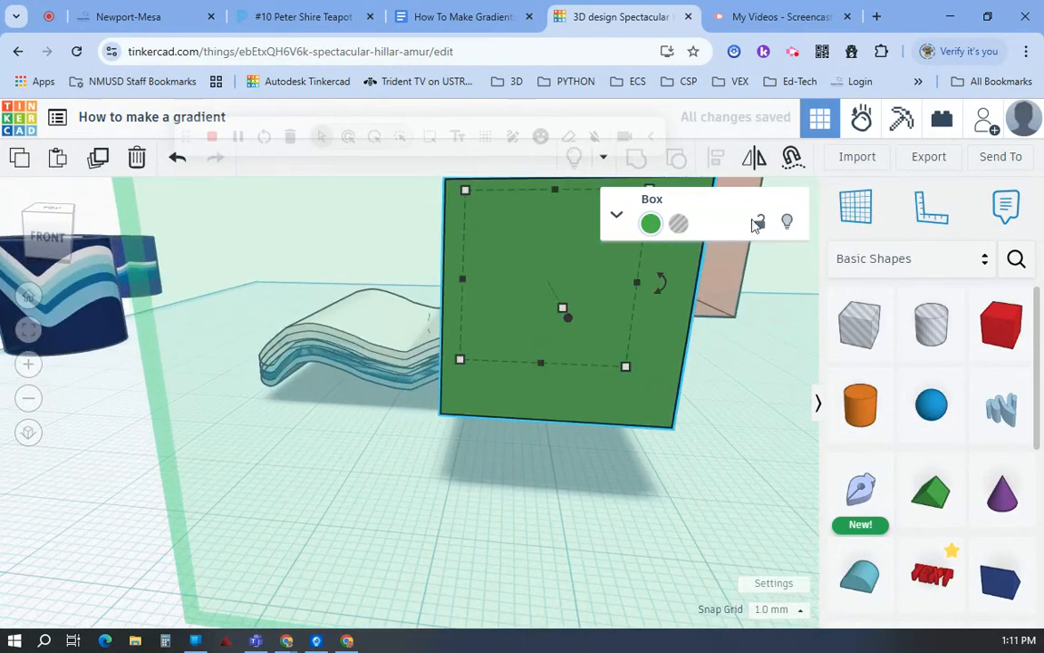
pyautogui.click(852, 211)
pyautogui.click(314, 501)
# Step: Fit the green box within the middle of the wavy band stack, with bands extending past all its sides
pyautogui.moveTo(666, 390); pyautogui.dragTo(538, 506)
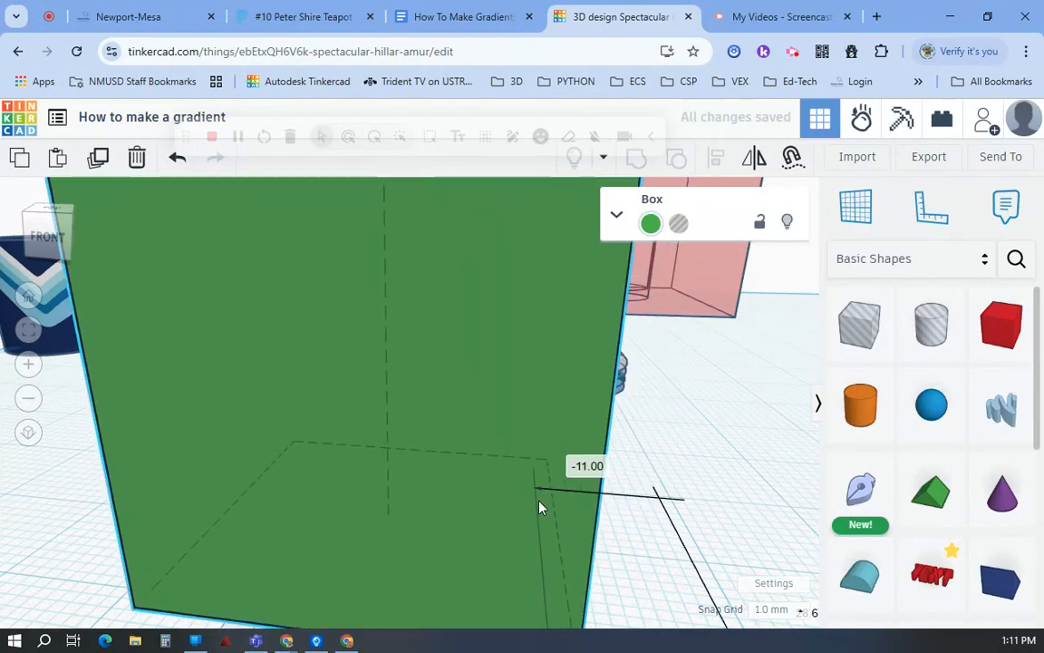
pyautogui.scroll(-5, 538, 506)
pyautogui.moveTo(503, 337); pyautogui.dragTo(500, 382)
pyautogui.moveTo(486, 513); pyautogui.dragTo(487, 410)
pyautogui.moveTo(713, 448); pyautogui.dragTo(650, 539, button='right')
pyautogui.moveTo(674, 338)
pyautogui.mouseDown()
pyautogui.moveTo(648, 415)
pyautogui.moveTo(426, 506)
pyautogui.moveTo(429, 529)
pyautogui.moveTo(535, 363)
pyautogui.mouseUp()
pyautogui.click(478, 454)
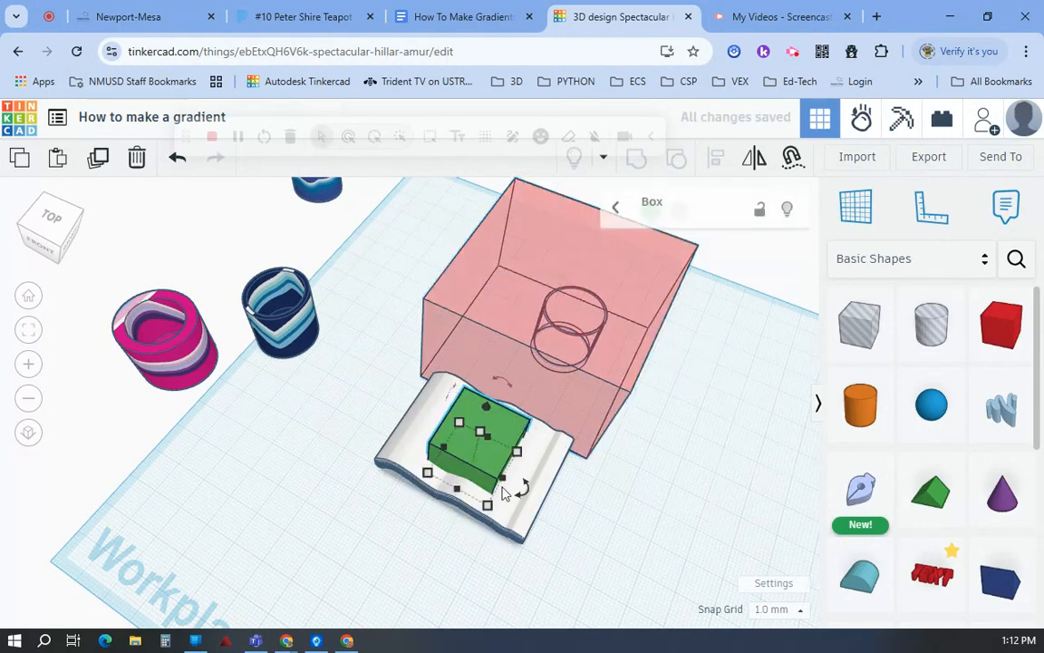
pyautogui.moveTo(494, 501)
pyautogui.mouseDown()
pyautogui.moveTo(490, 524)
pyautogui.moveTo(491, 514)
pyautogui.mouseUp()
# Step: Move the transparent red cut-out box over the stack so its cup cavity surrounds the green box's middle
pyautogui.moveTo(622, 337)
pyautogui.mouseDown()
pyautogui.moveTo(580, 458)
pyautogui.moveTo(529, 485)
pyautogui.moveTo(547, 495)
pyautogui.mouseUp()
pyautogui.moveTo(578, 342); pyautogui.dragTo(505, 533)
pyautogui.moveTo(625, 508); pyautogui.dragTo(615, 536, button='right')
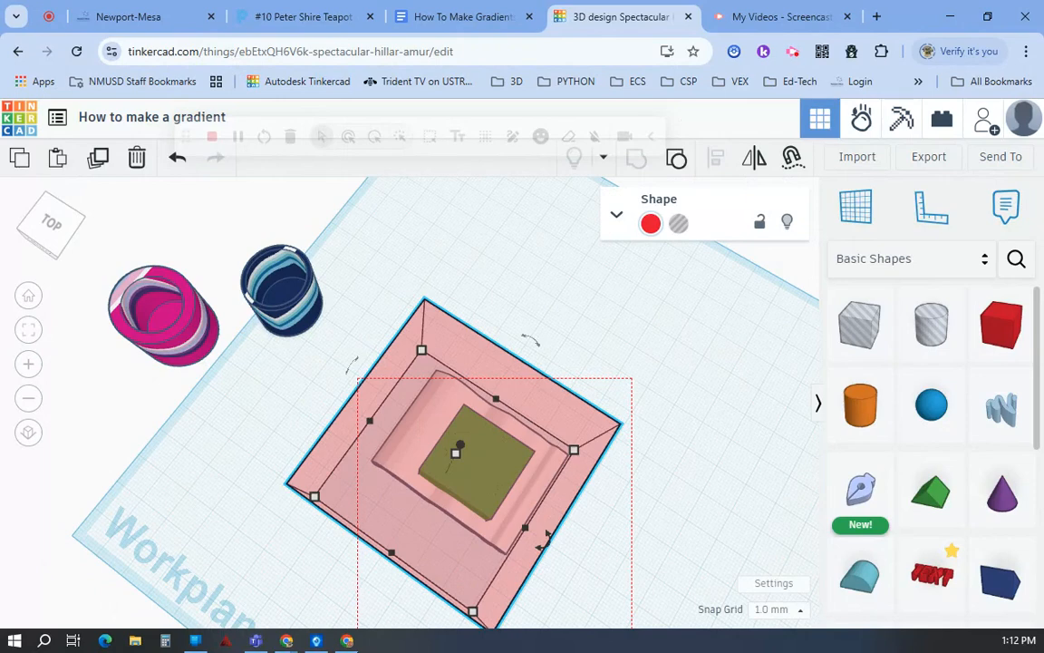
# Step: Turn the red cut-out box into a hole and group it with the green box and all four wavy bands
pyautogui.moveTo(358, 638); pyautogui.dragTo(358, 640)
pyautogui.click(660, 400)
pyautogui.click(571, 430)
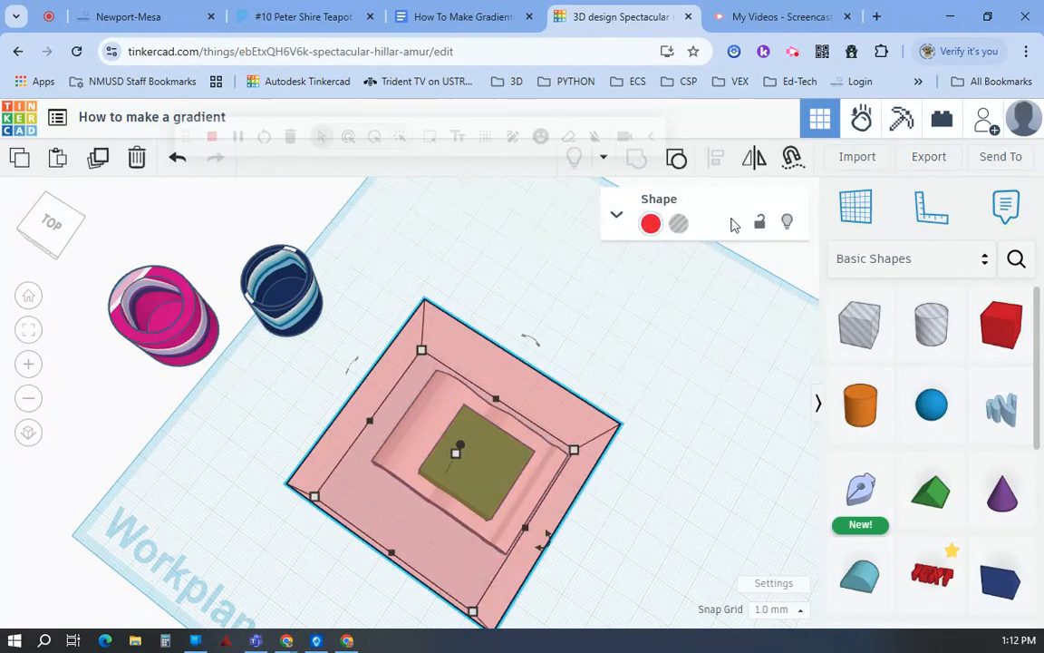
pyautogui.click(679, 224)
pyautogui.click(709, 386)
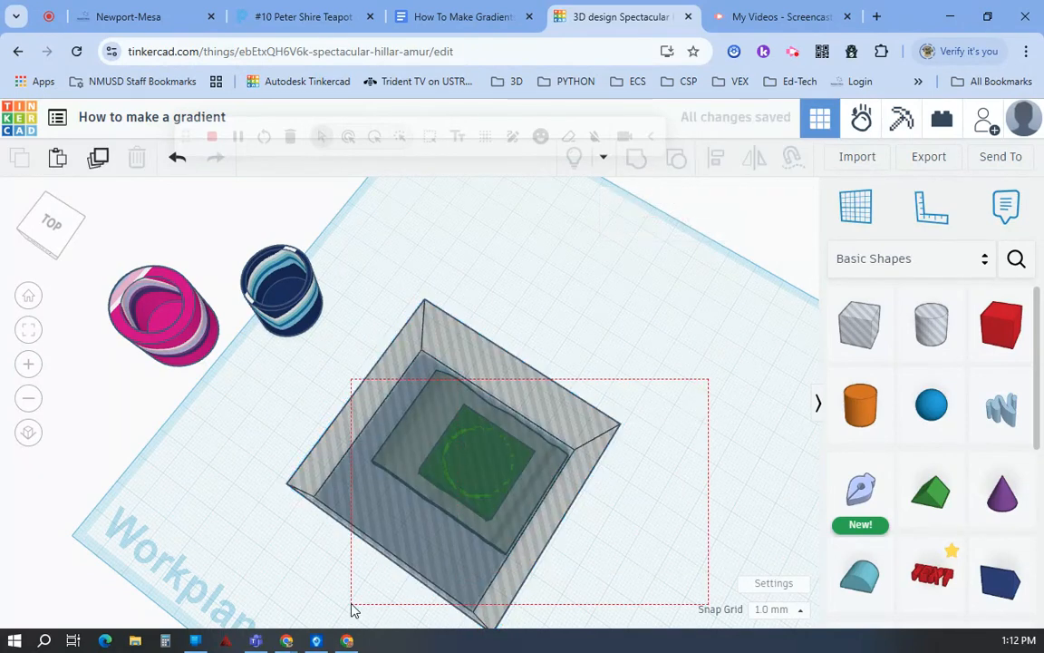
pyautogui.moveTo(352, 609); pyautogui.dragTo(352, 609)
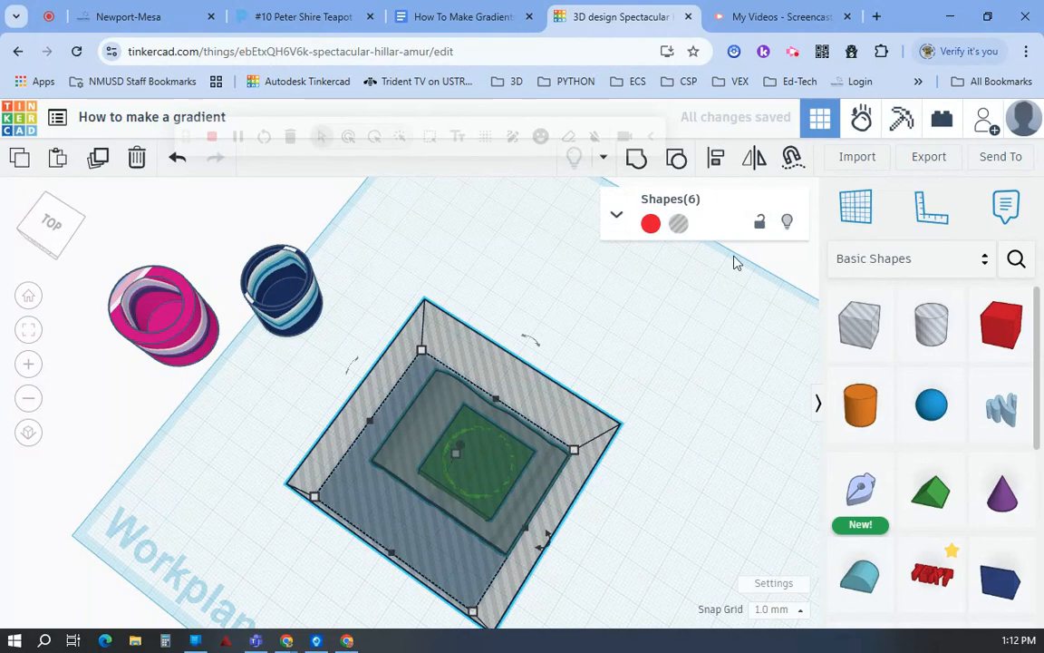
pyautogui.click(638, 161)
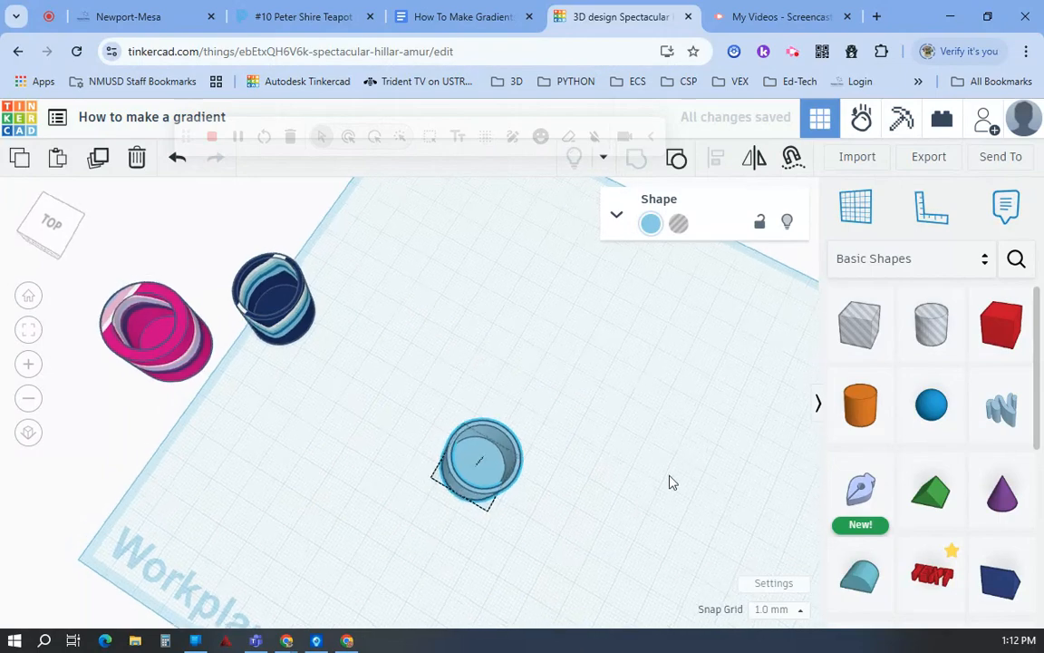
# Step: Set the grouped cup's colour to Multicolor so the green body and each band keep their own colours
pyautogui.click(650, 223)
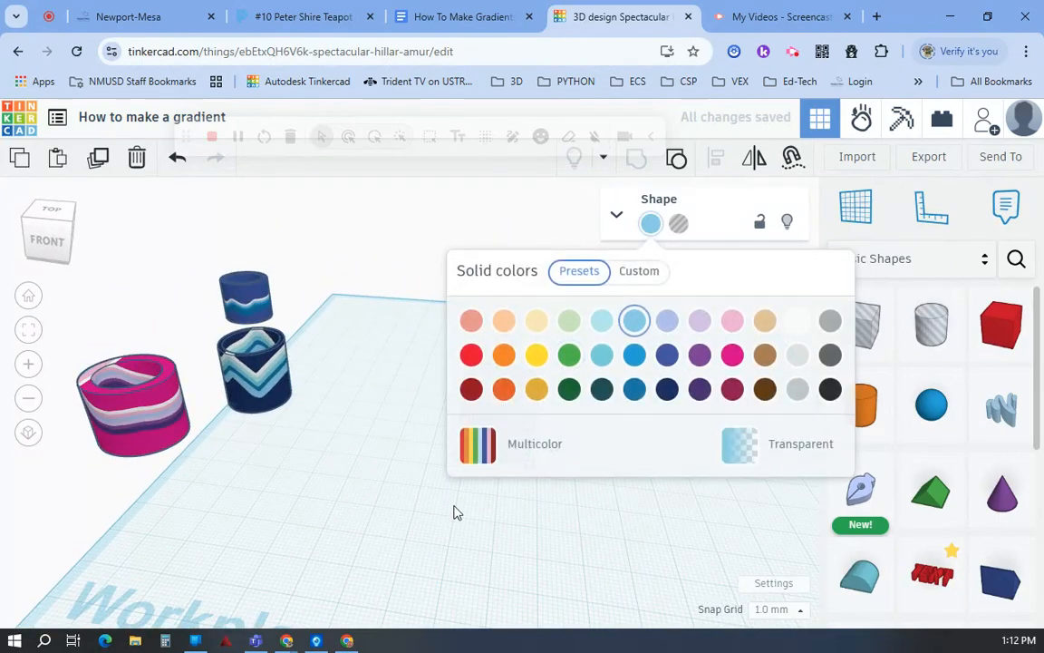
pyautogui.click(486, 444)
pyautogui.click(568, 519)
# Step: Move the green cup beside the other finished cups, about 67 mm sideways and 30 mm forward
pyautogui.moveTo(569, 520); pyautogui.dragTo(580, 392, button='right')
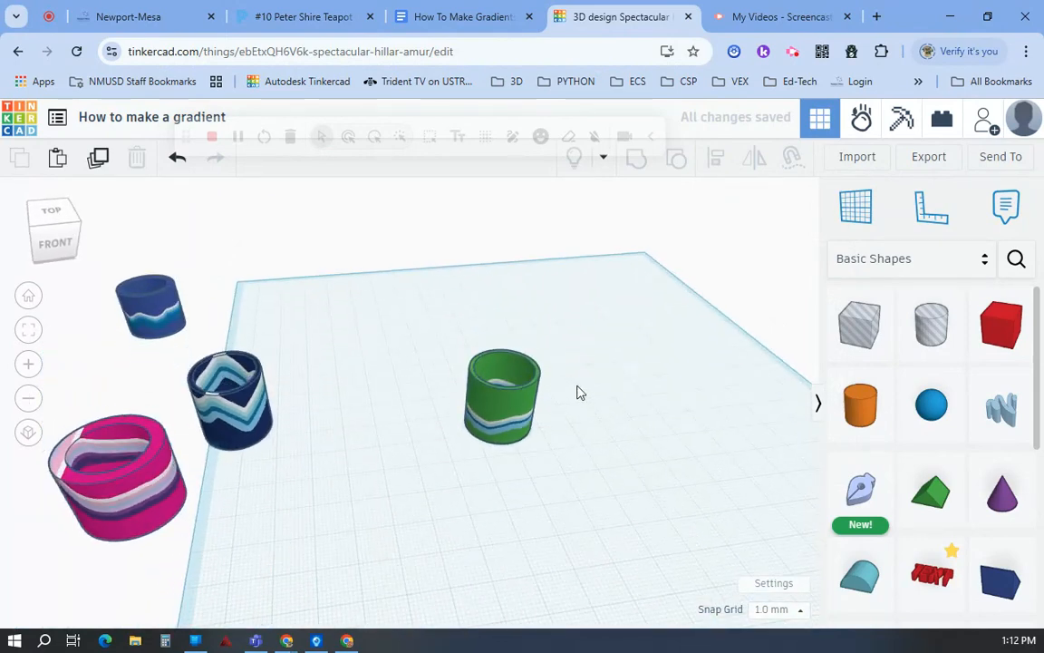
pyautogui.moveTo(487, 426); pyautogui.dragTo(272, 517)
pyautogui.scroll(3, 564, 584)
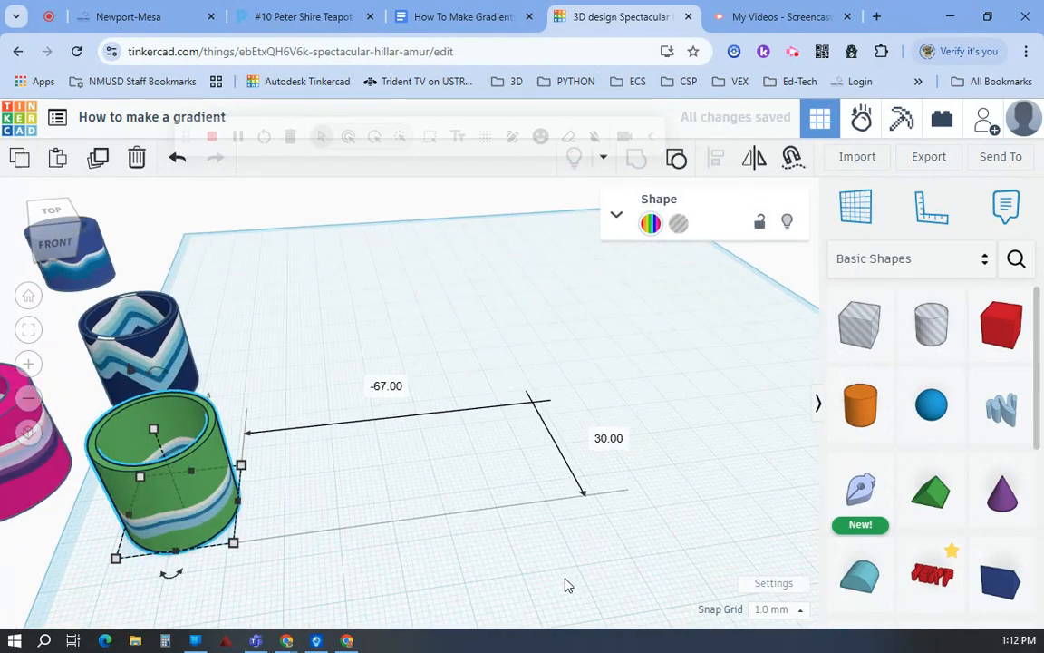
pyautogui.moveTo(473, 233); pyautogui.dragTo(596, 221, button='right')
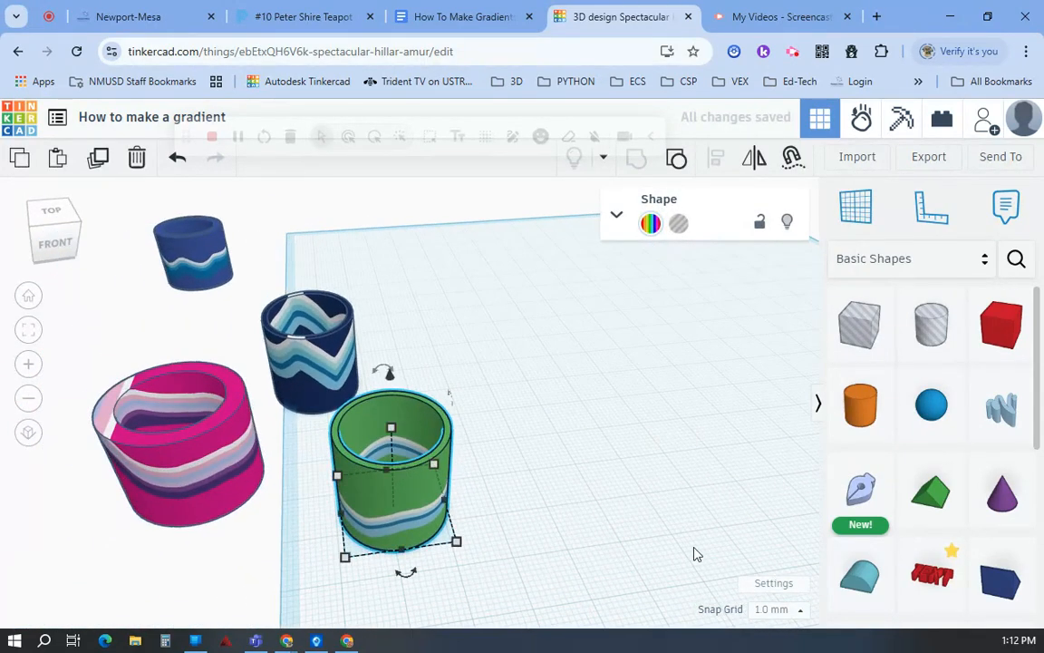